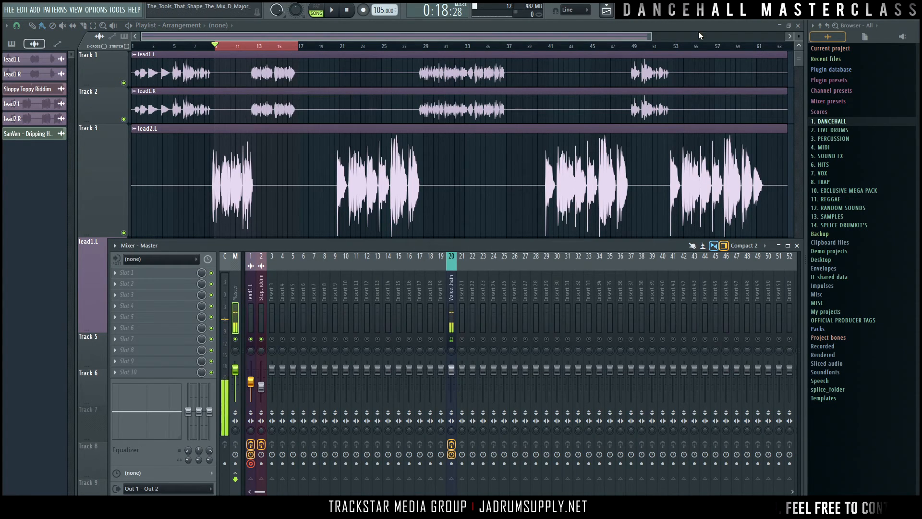
Delete the empty lead1.L playlist track sitting between the lead2.L and lead2.R clips.
scroll(192, 165, down, 3)
scroll(192, 166, down, 4)
scroll(192, 166, up, 2)
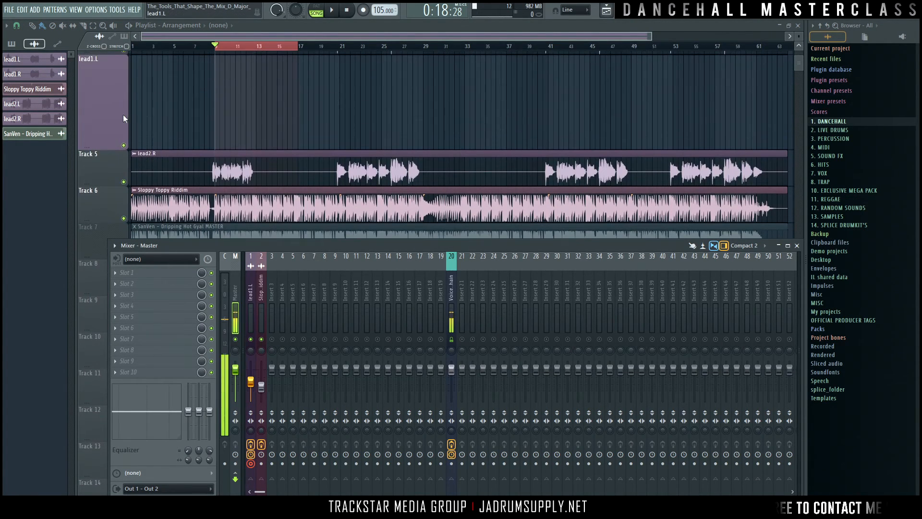
right_click(121, 110)
click(149, 240)
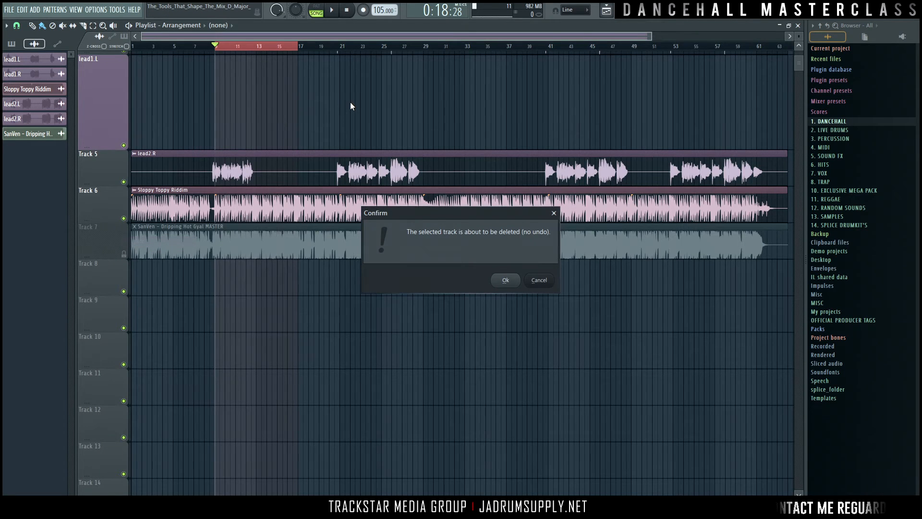
key(Return)
scroll(331, 118, up, 5)
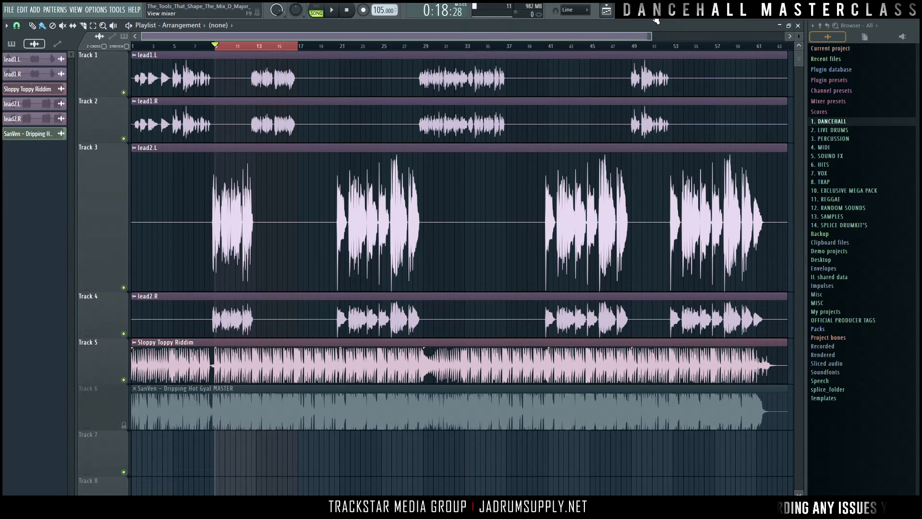
Start playback and review the Auto-Tune, Fruity parametric EQ 2 and DD Compressor effects on the lead1.L mixer insert.
click(655, 18)
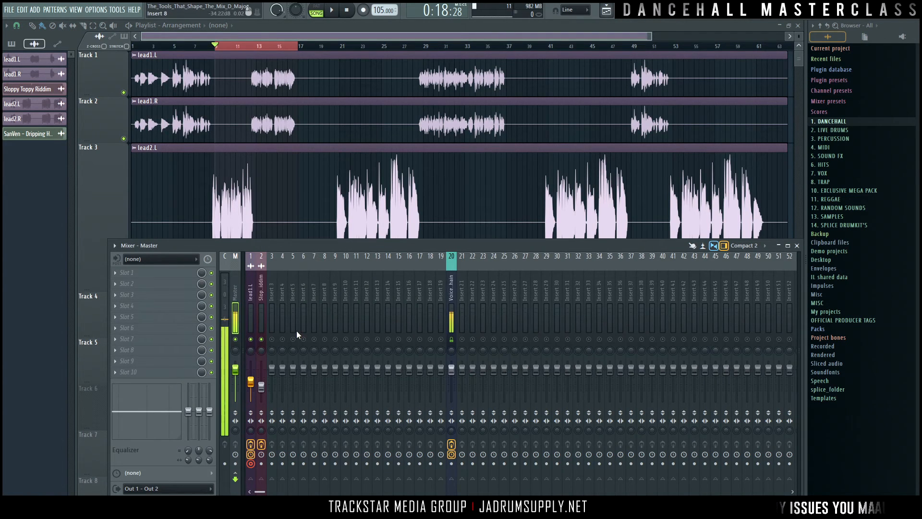
click(250, 298)
key(space)
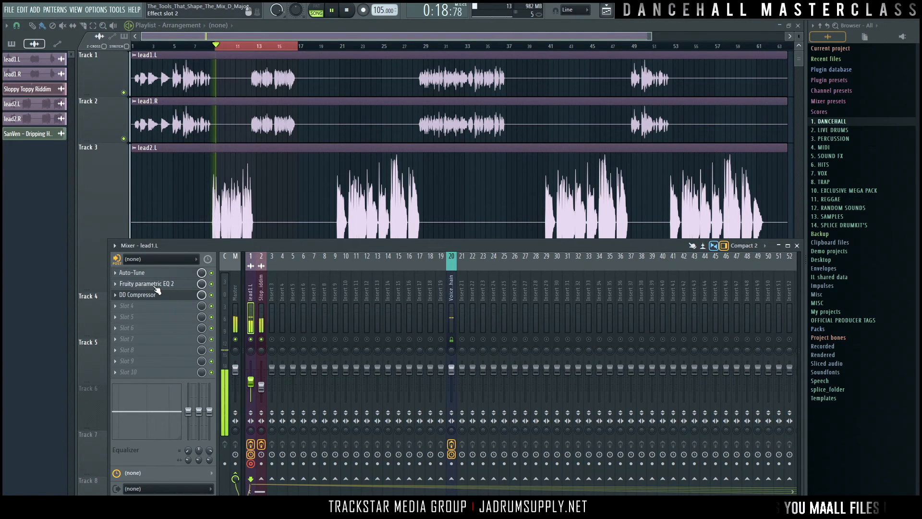
click(162, 274)
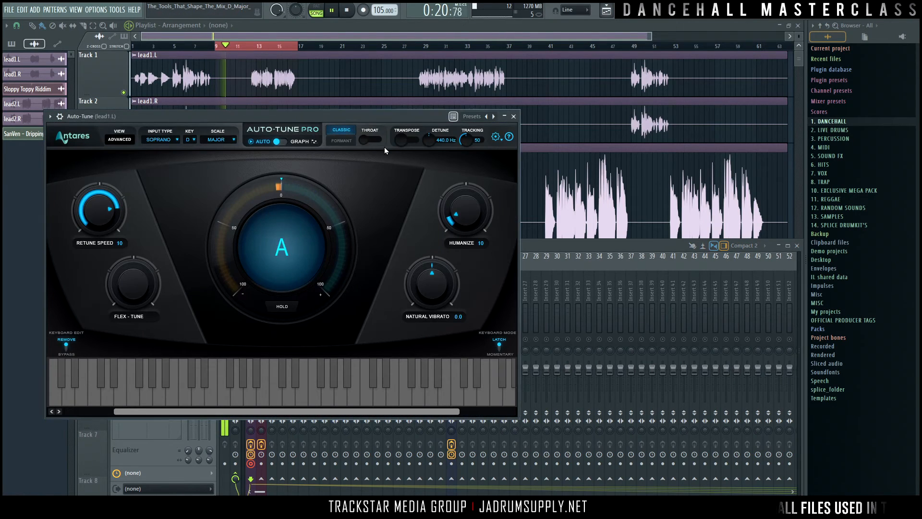
drag(354, 117, 578, 69)
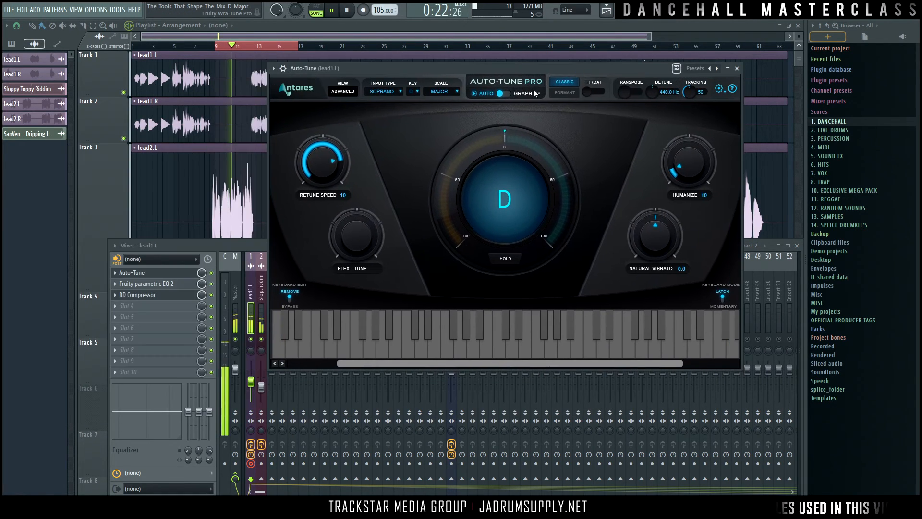
click(161, 283)
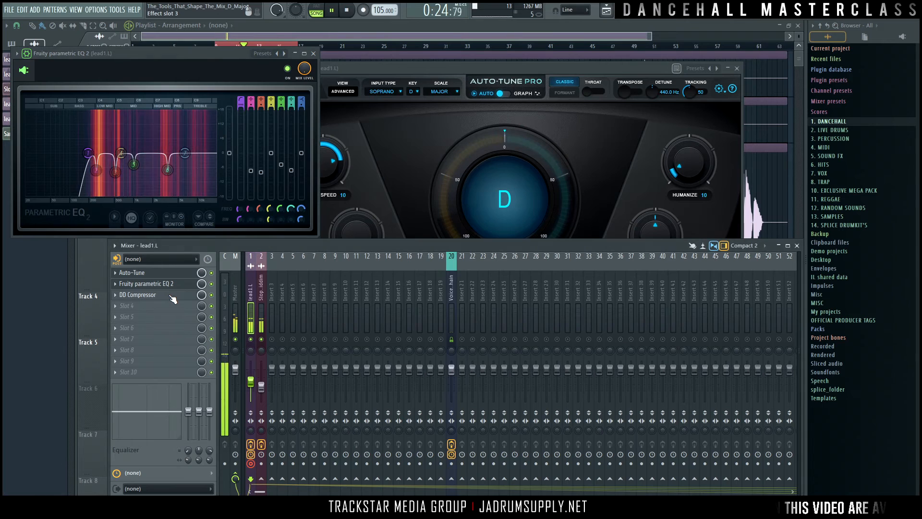
click(163, 295)
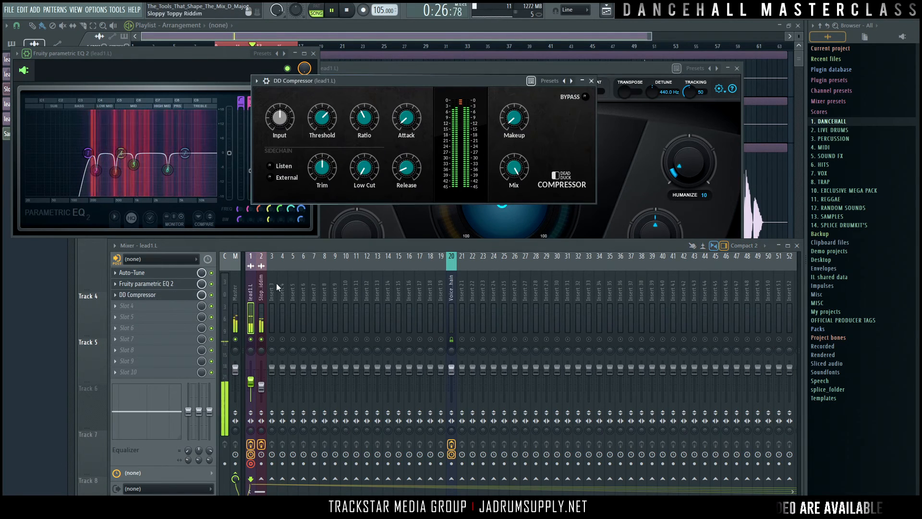
drag(473, 86, 552, 128)
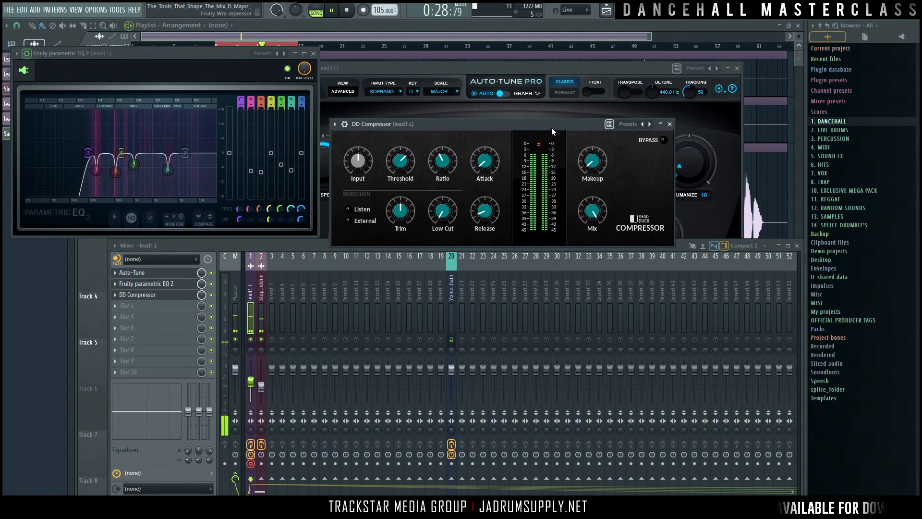
Stop playback and close the Auto-Tune, DD Compressor and Fruity parametric EQ 2 windows.
click(728, 91)
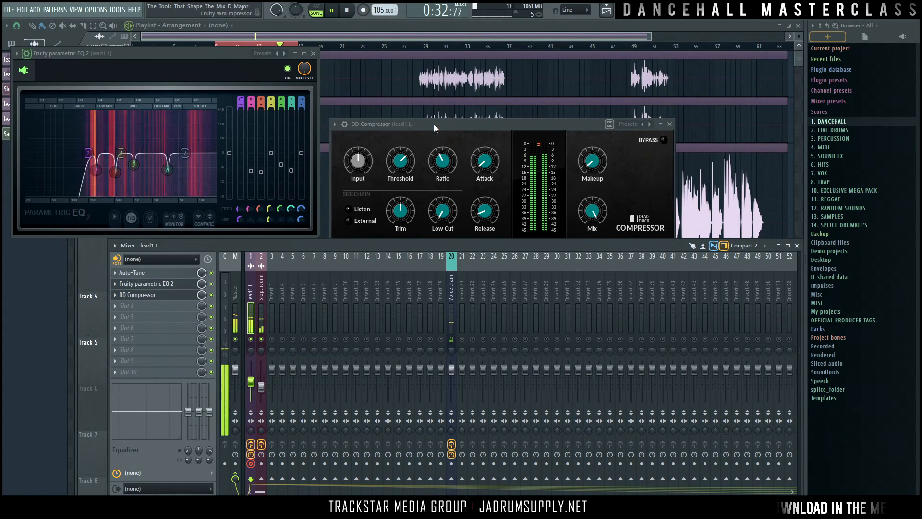
drag(434, 124, 425, 114)
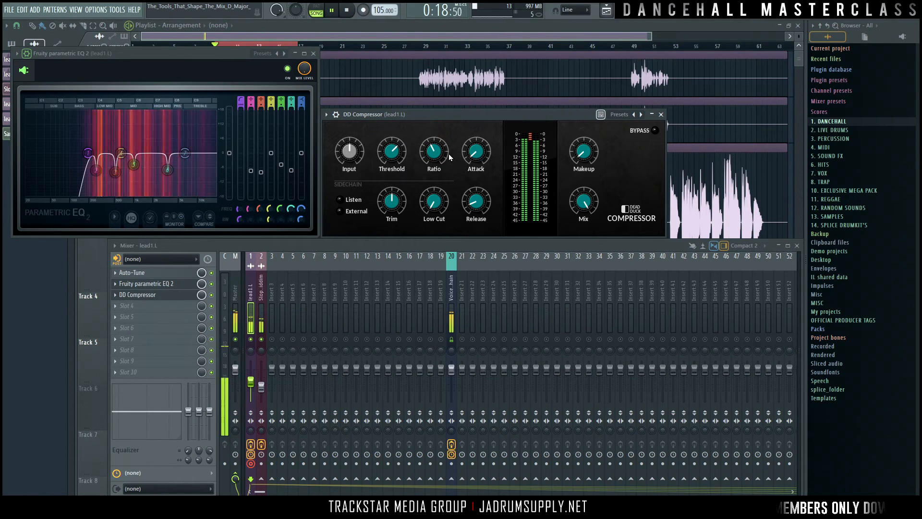
key(space)
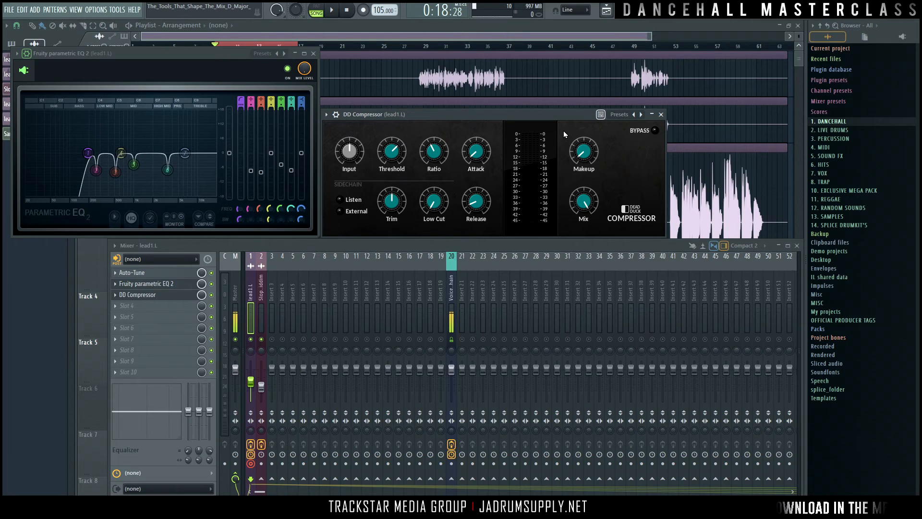
click(659, 114)
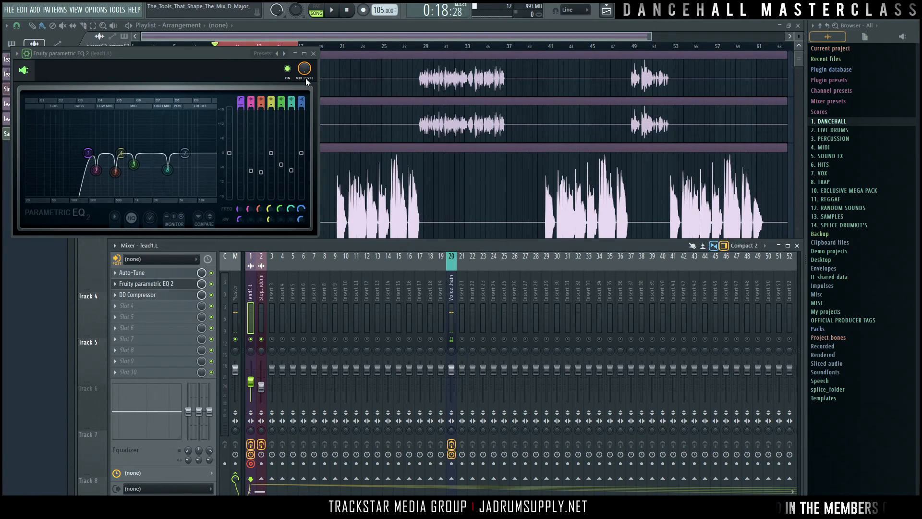
click(315, 54)
Load the Dead Duck DD TiltEQ into effect slot 4 of the lead1.L insert.
click(162, 306)
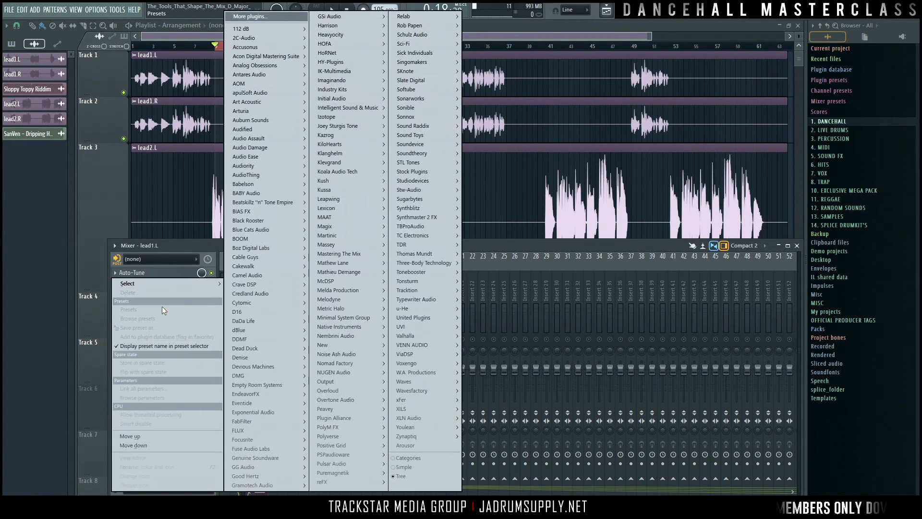
mouse_move(287, 290)
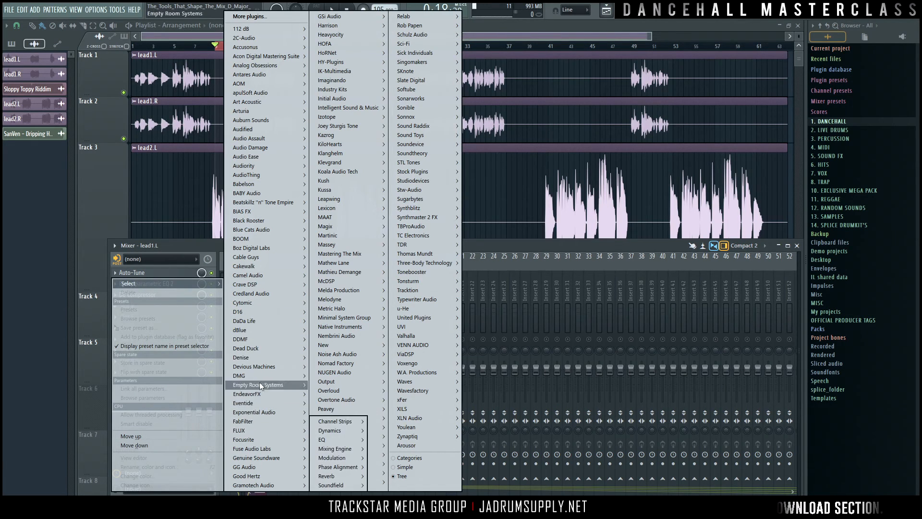
mouse_move(267, 348)
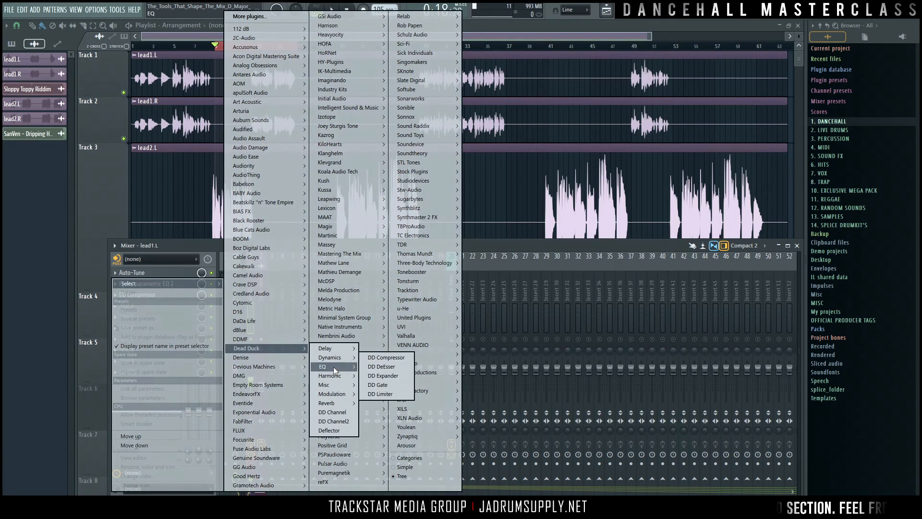
mouse_move(334, 366)
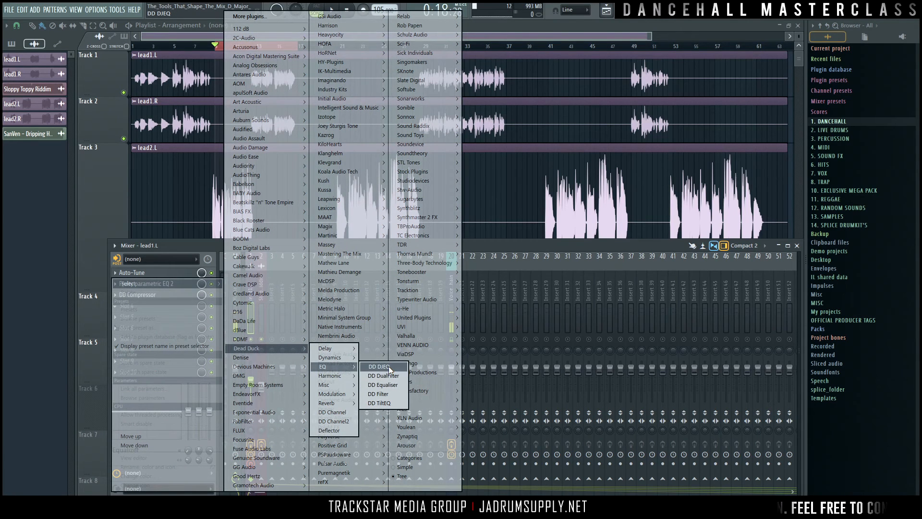
click(386, 404)
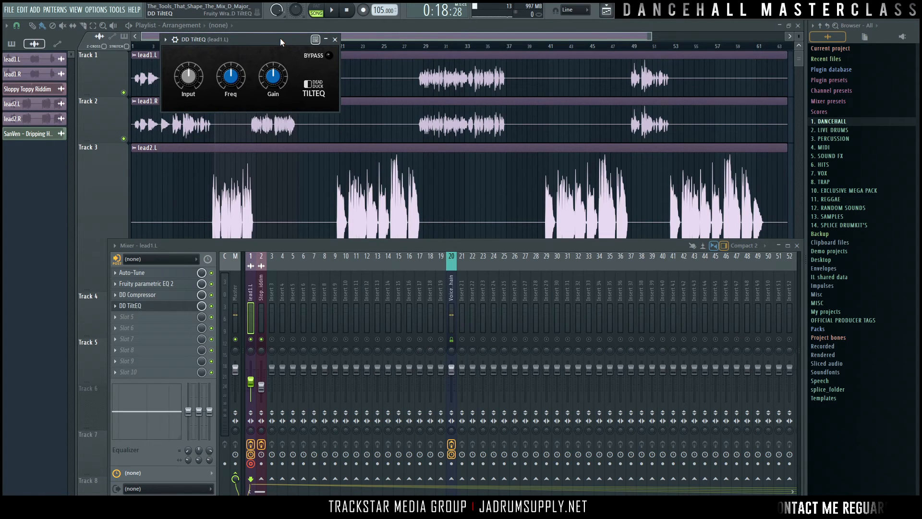
drag(280, 39, 444, 136)
Replace DD TiltEQ in slot 4 with the Dead Duck DD Equaliser, keeping its window clear of the mixer.
click(115, 305)
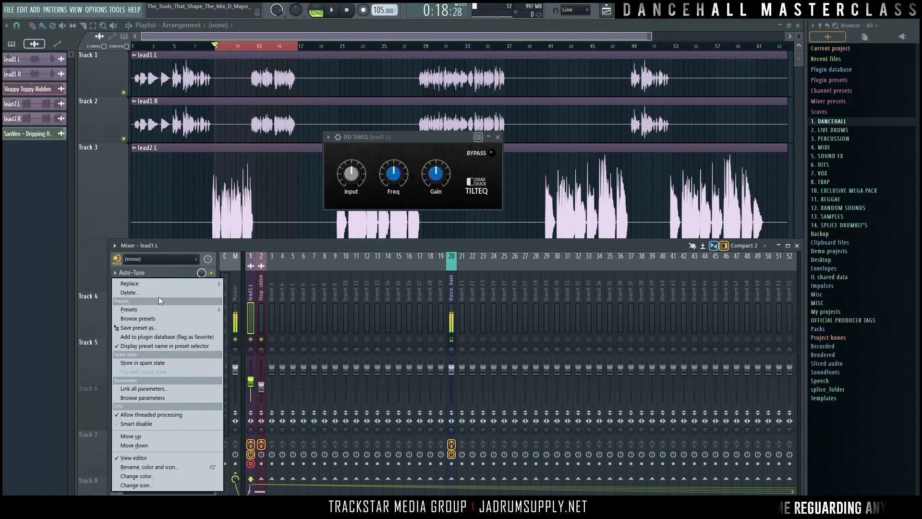
mouse_move(188, 284)
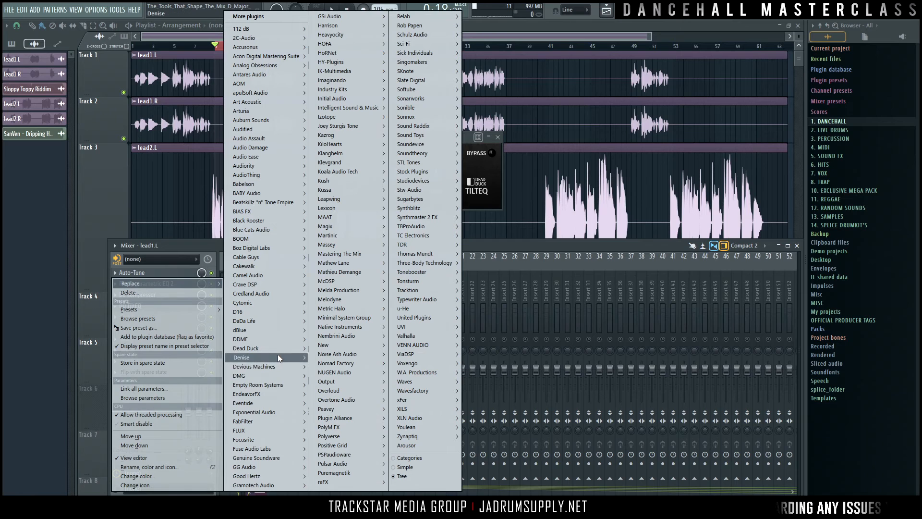
mouse_move(284, 351)
mouse_move(341, 366)
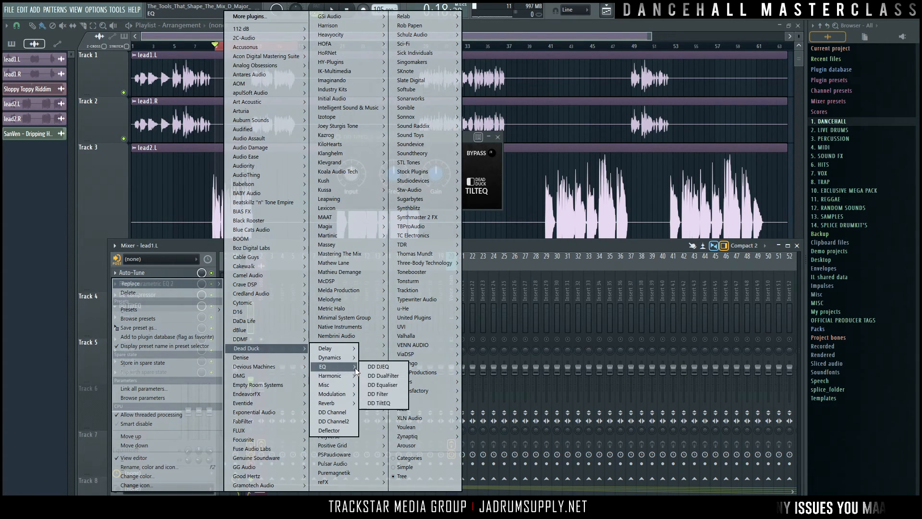
click(383, 384)
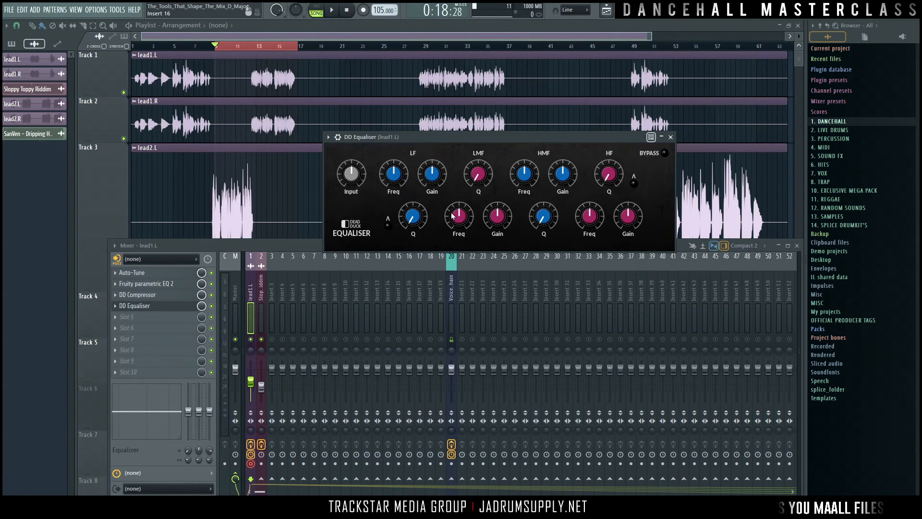
drag(499, 140, 418, 119)
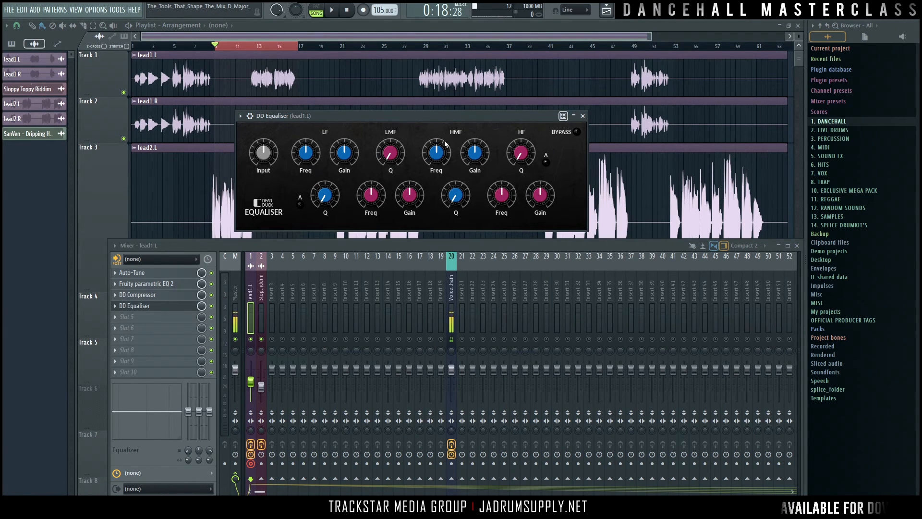
drag(452, 118, 284, 74)
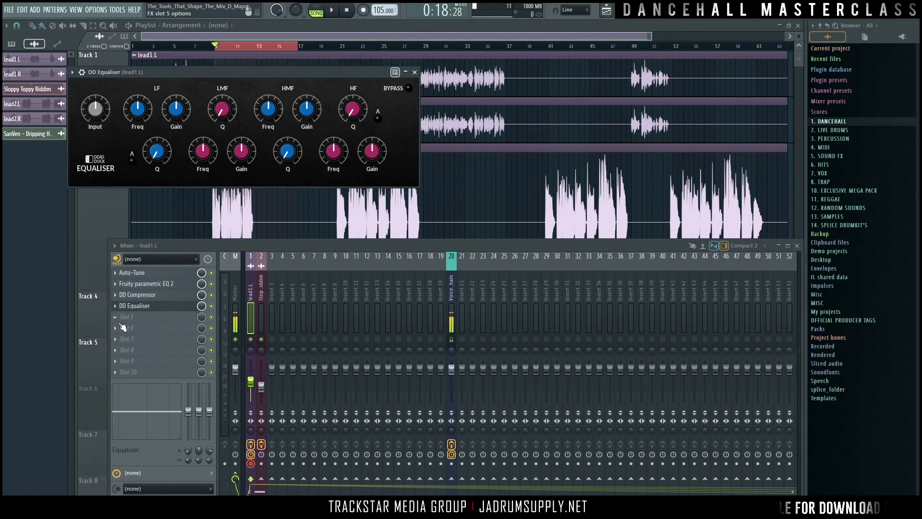
Load the stock Fruity Parametric EQ 2 into effect slot 5 and place its window beside the DD Equaliser.
click(127, 316)
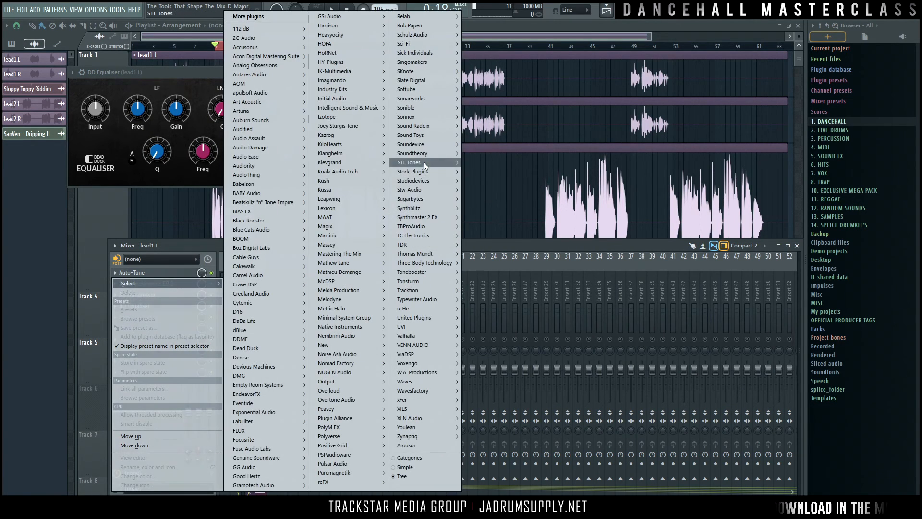
mouse_move(432, 161)
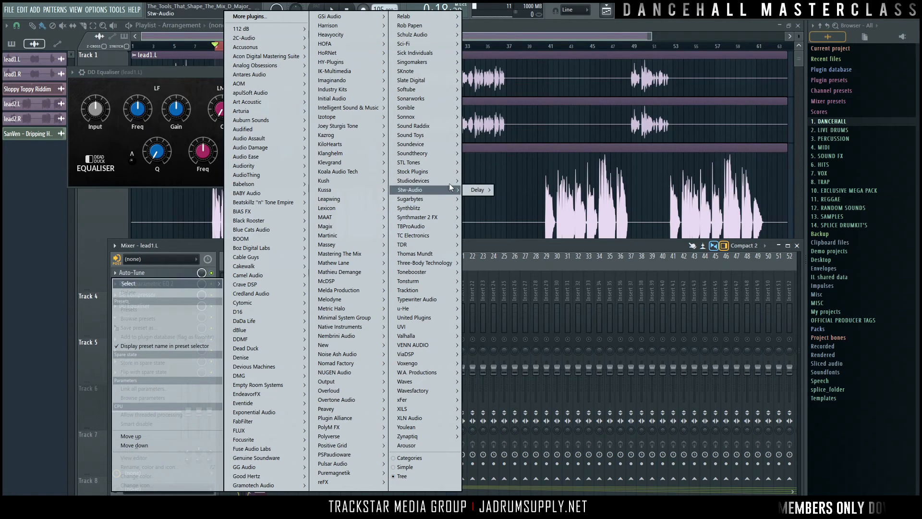
mouse_move(491, 185)
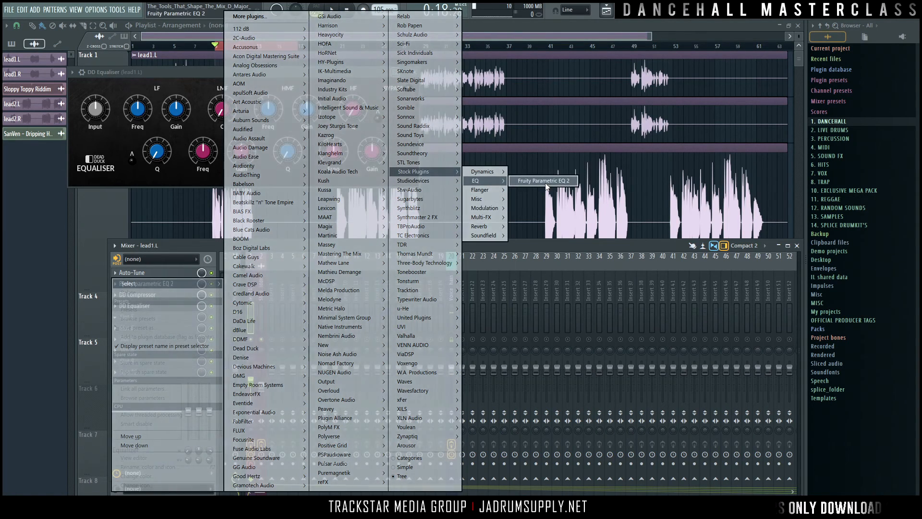
click(545, 183)
drag(201, 66, 622, 72)
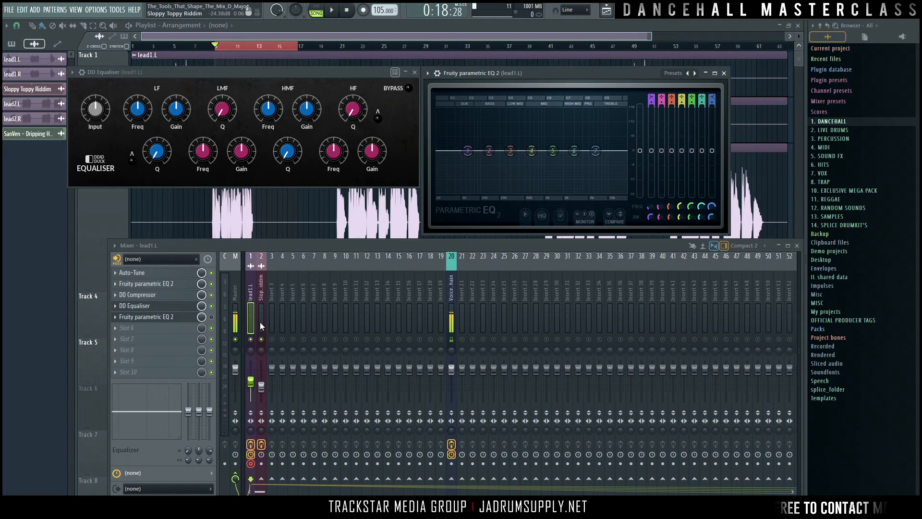
Preview the looped section, then raise the HF band's frequency in the DD Equaliser.
key(space)
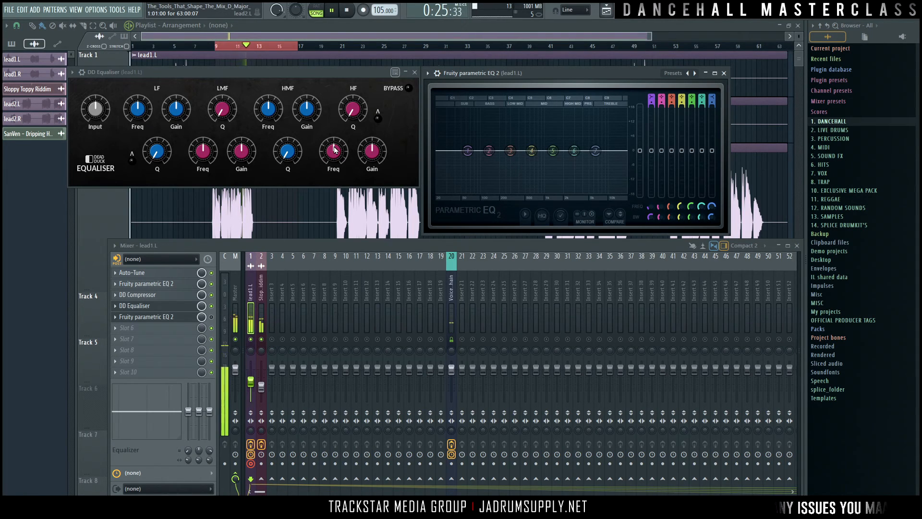
key(space)
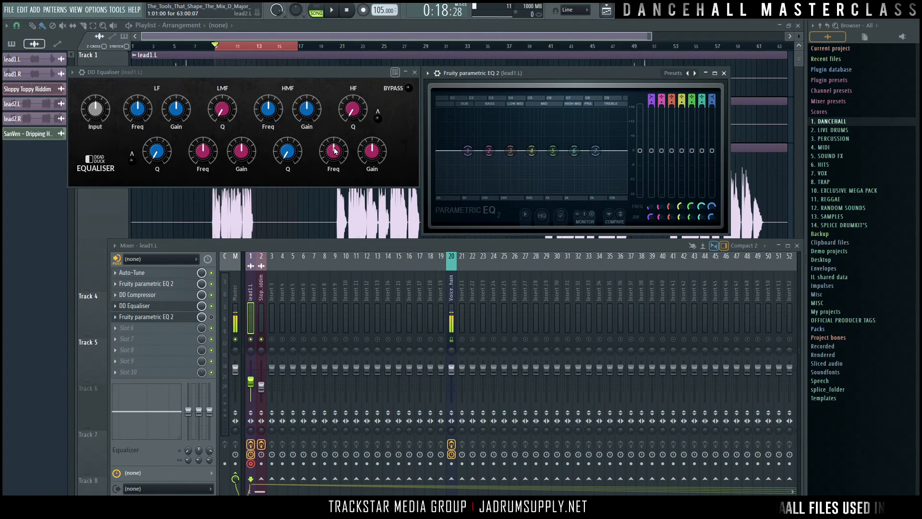
drag(345, 155, 335, 111)
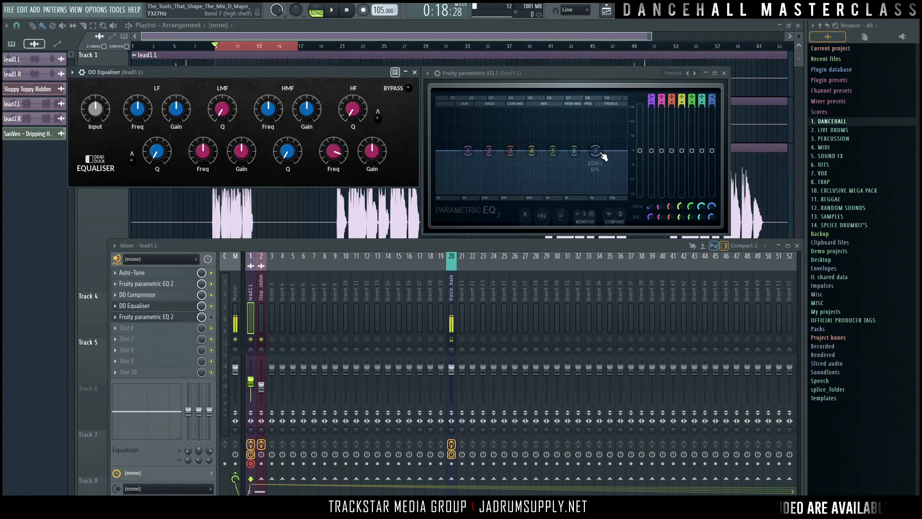
Move band 7 of the slot 5 Fruity parametric EQ 2 to about 14598 Hz at 64% width, and raise the DD Equaliser's HF Q.
drag(599, 152, 610, 150)
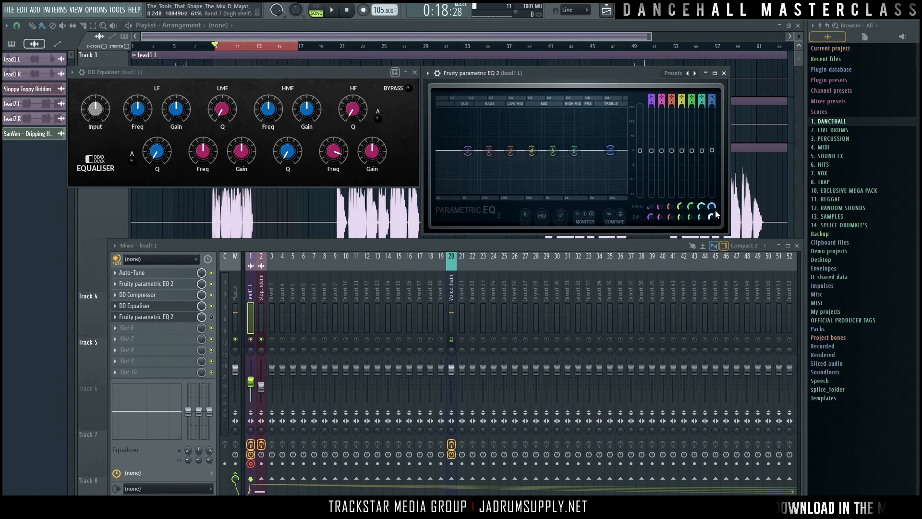
mouse_move(711, 217)
mouse_down()
mouse_move(712, 225)
mouse_move(712, 205)
mouse_up()
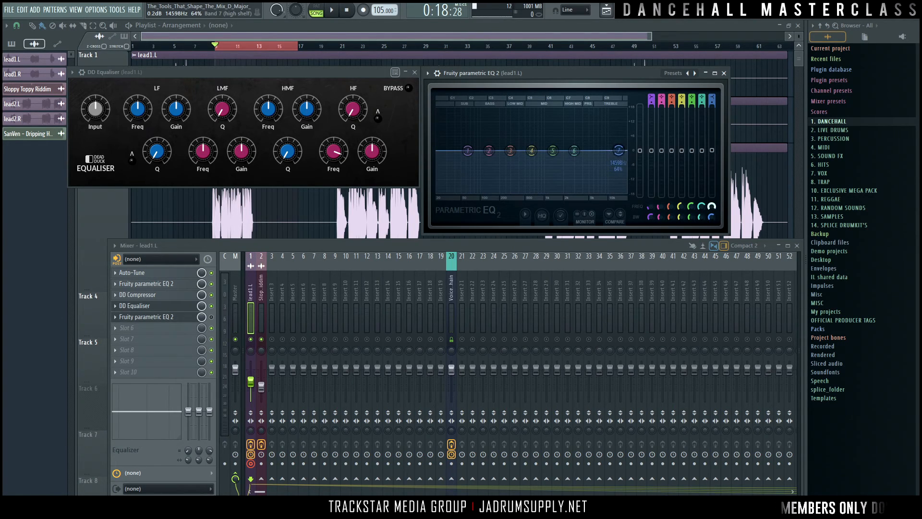
drag(352, 113, 350, 107)
mouse_move(348, 74)
mouse_down()
mouse_move(346, 27)
mouse_move(350, 92)
mouse_move(350, 47)
mouse_move(355, 73)
mouse_up()
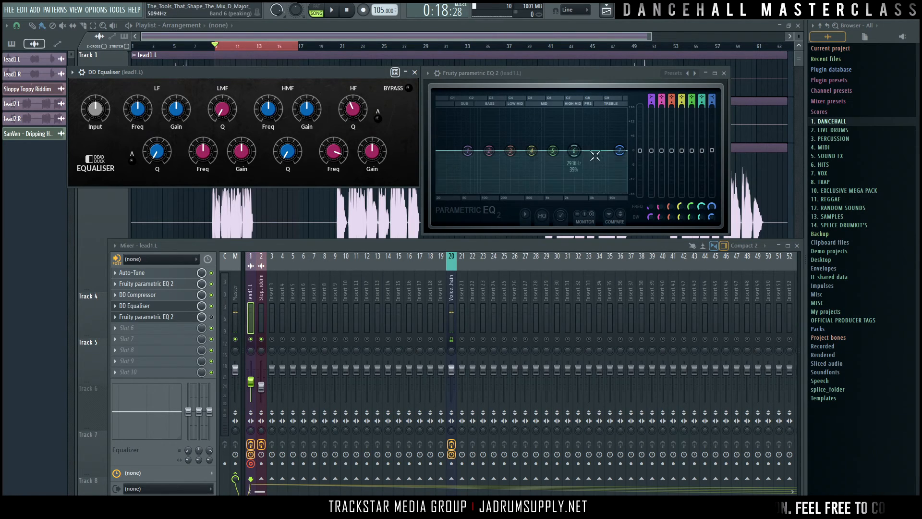
Make band 7 of the slot 5 Fruity parametric EQ 2 a 7.0 dB peaking boost at about 5992 Hz with 65% width.
drag(619, 151, 593, 134)
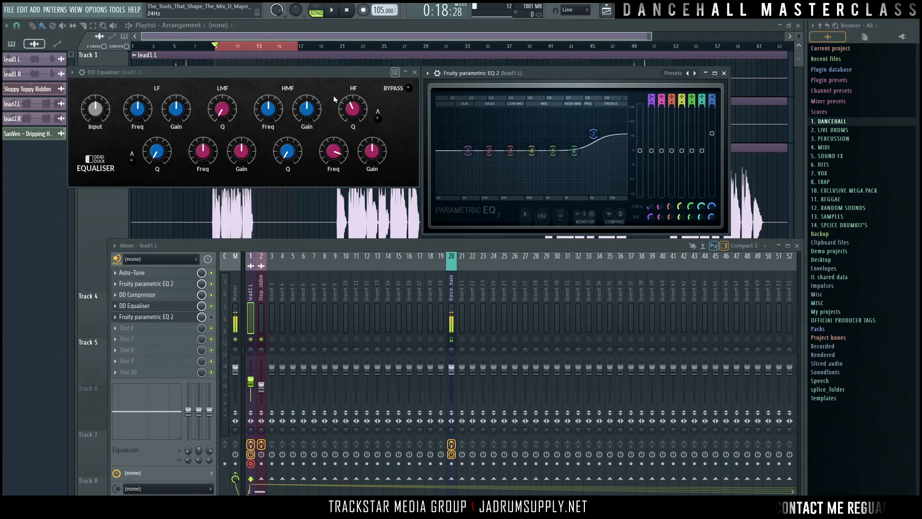
drag(712, 98, 712, 105)
drag(711, 206, 713, 228)
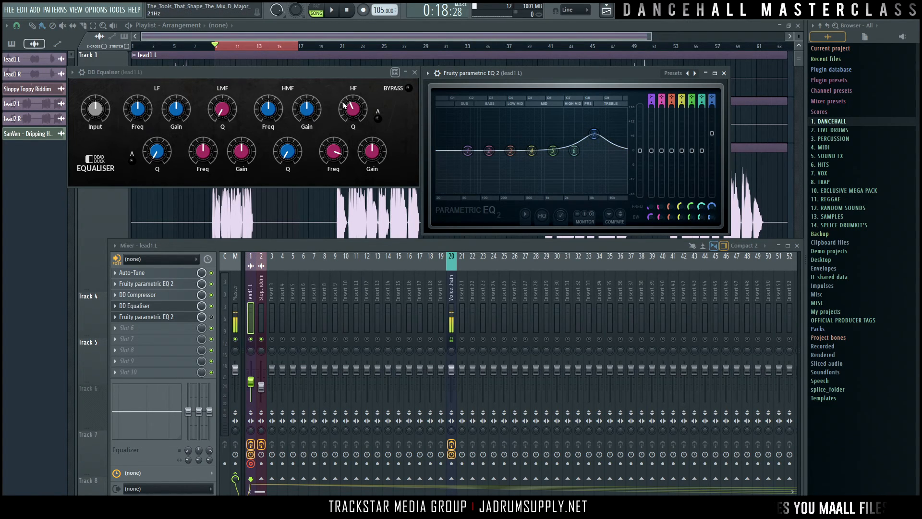
drag(343, 103, 350, 102)
drag(711, 218, 711, 207)
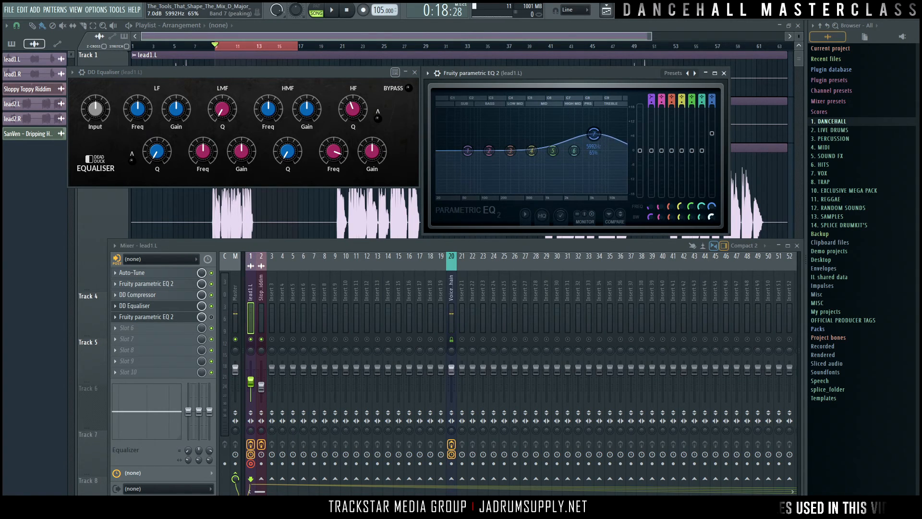
Bring band 7 of the parametric EQ down to nearly flat gain at a higher frequency, and set the DD Equaliser's HF Q to 62.5%.
drag(594, 134, 607, 150)
drag(353, 112, 349, 91)
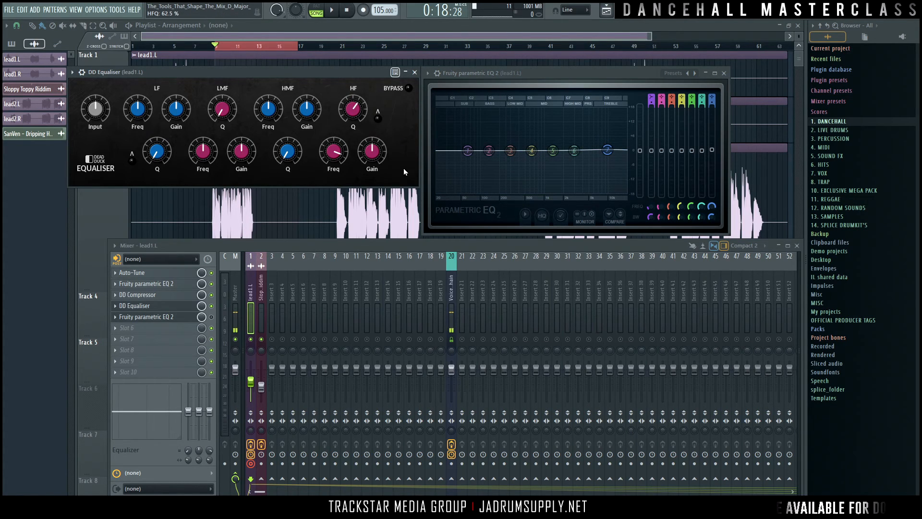
Play the loop, raise the DD Equaliser's HF gain to maximum, and compare the boost with the plugin bypassed.
drag(355, 77, 344, 76)
key(space)
drag(362, 150, 340, 51)
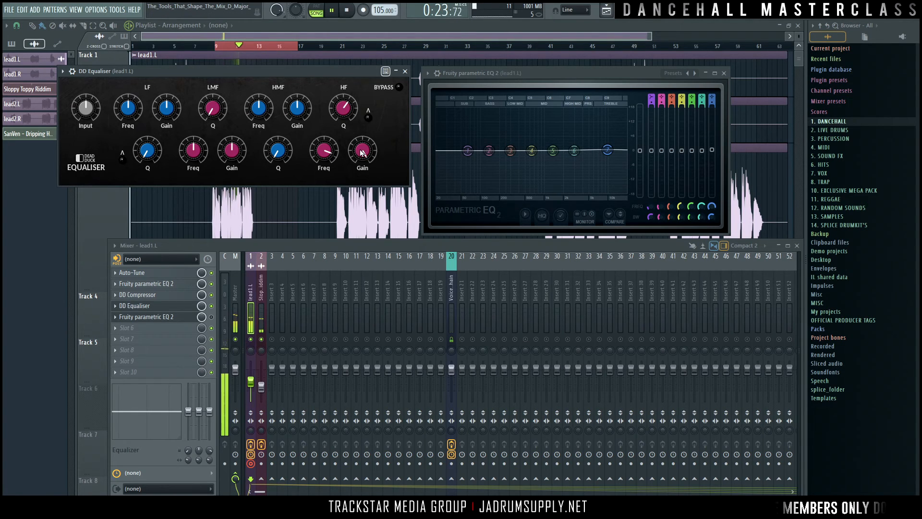
click(401, 88)
click(400, 88)
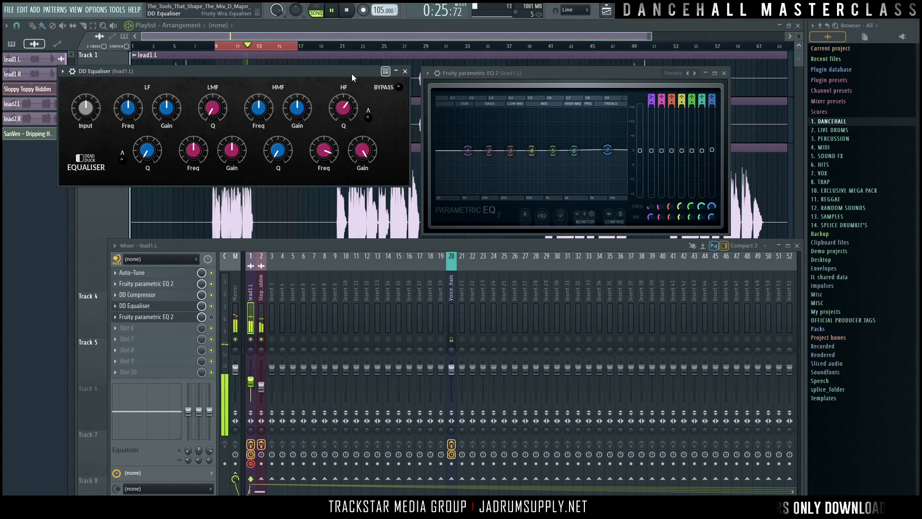
Switch the DD Equaliser's HF band to peak mode, keep its gain at maximum, and audition the boost by toggling the effect slot.
drag(353, 72, 401, 82)
click(417, 127)
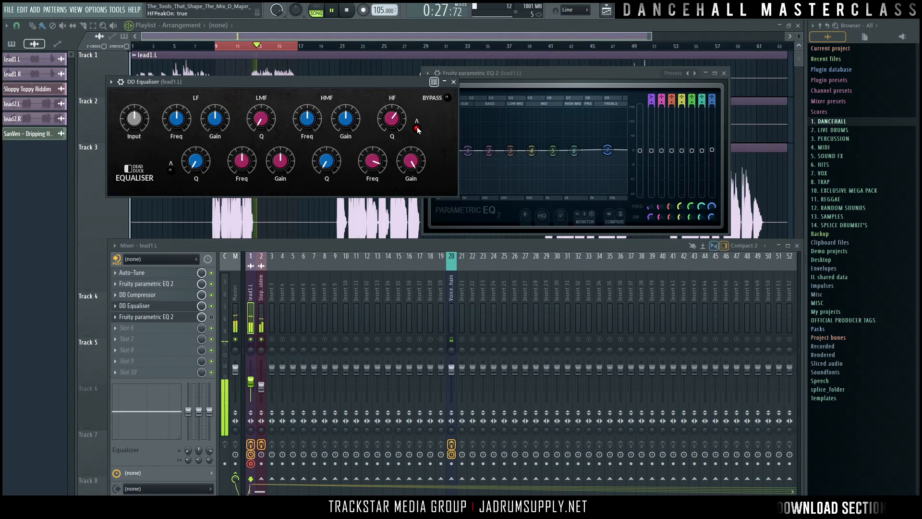
drag(411, 162, 407, 62)
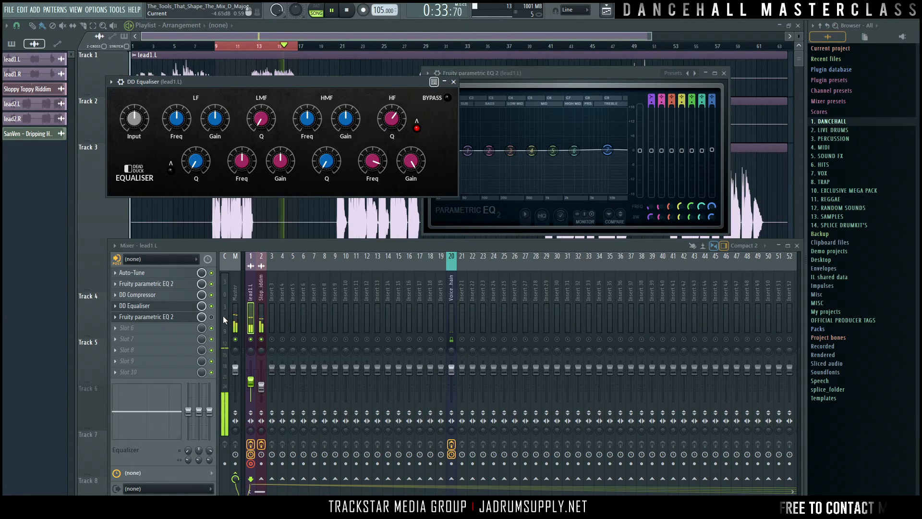
click(212, 306)
key(space)
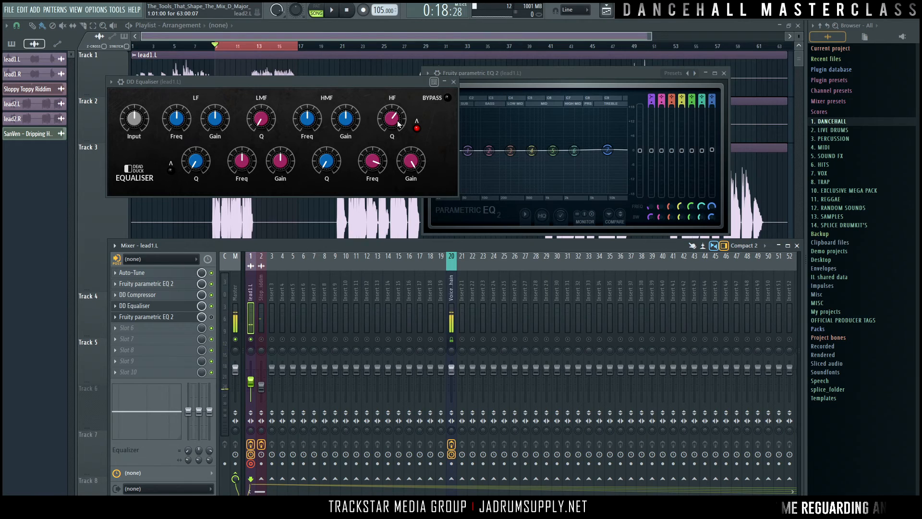
Reset the DD Equaliser's HF gain to zero and sweep it back up to maximum during playback to hear the difference.
drag(416, 154, 413, 182)
drag(421, 213, 424, 221)
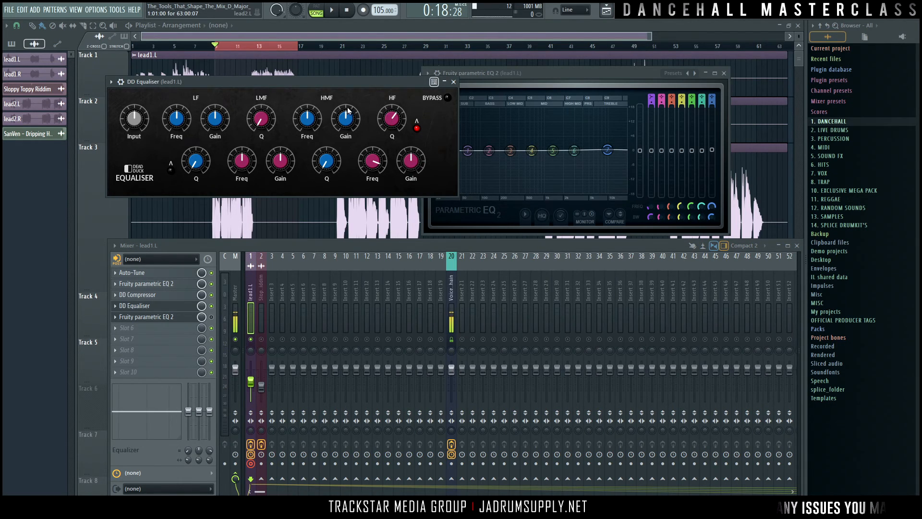
drag(362, 81, 349, 78)
key(space)
drag(402, 162, 370, 71)
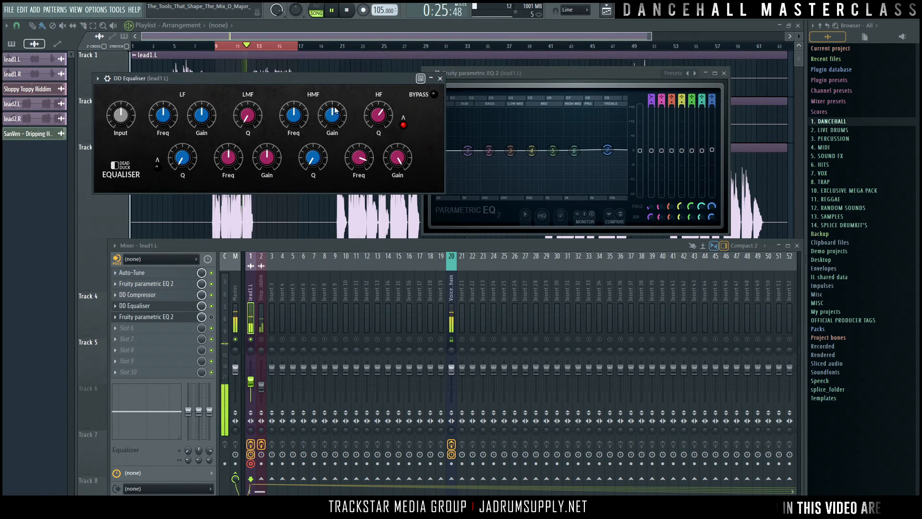
key(space)
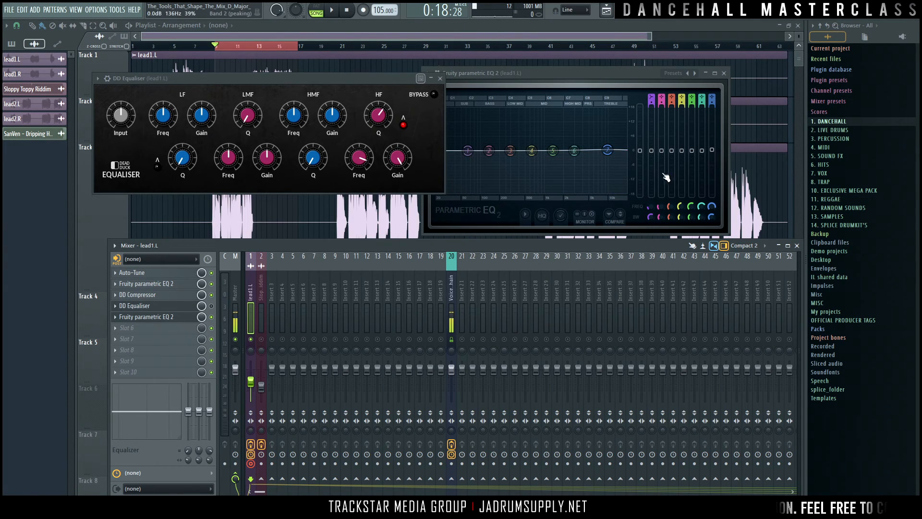
Boost band 7 of the slot 5 parametric EQ strongly, and lock Auto-Tune, the first parametric EQ and DD Compressor on during playback.
drag(712, 150, 712, 121)
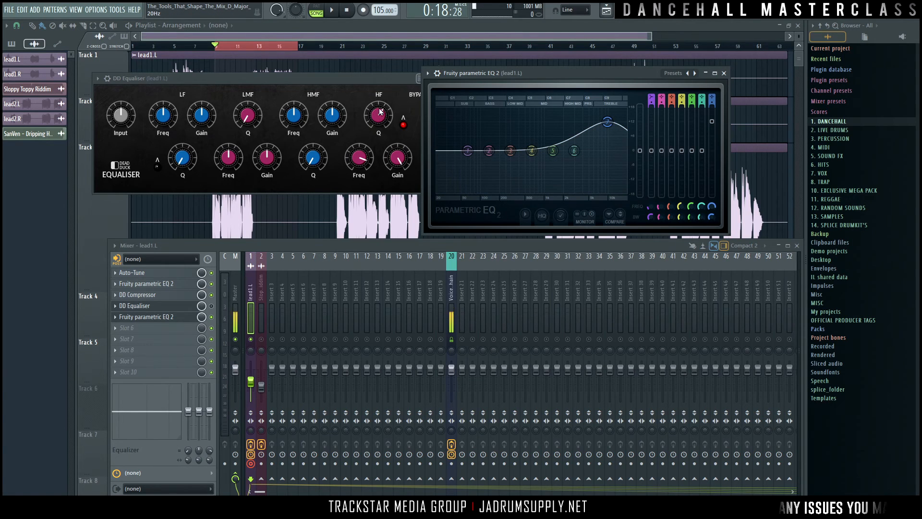
scroll(607, 122, up, 1)
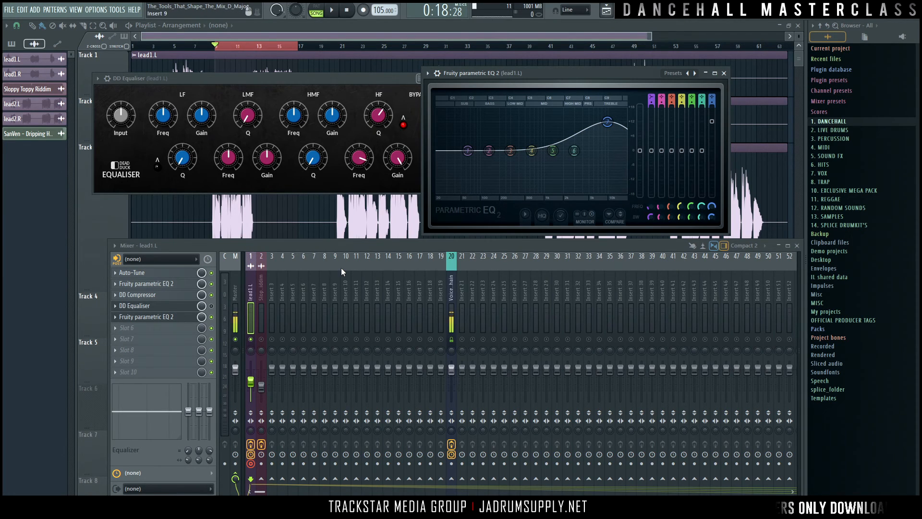
key(space)
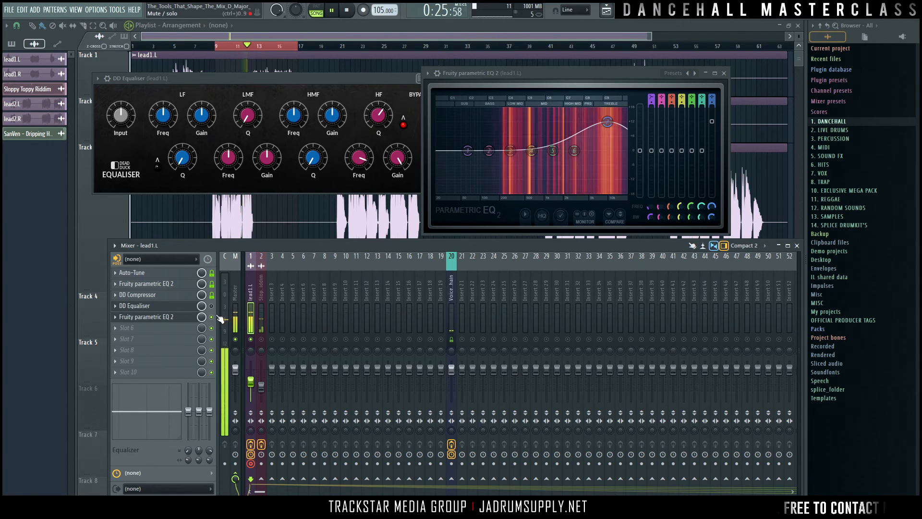
key(space)
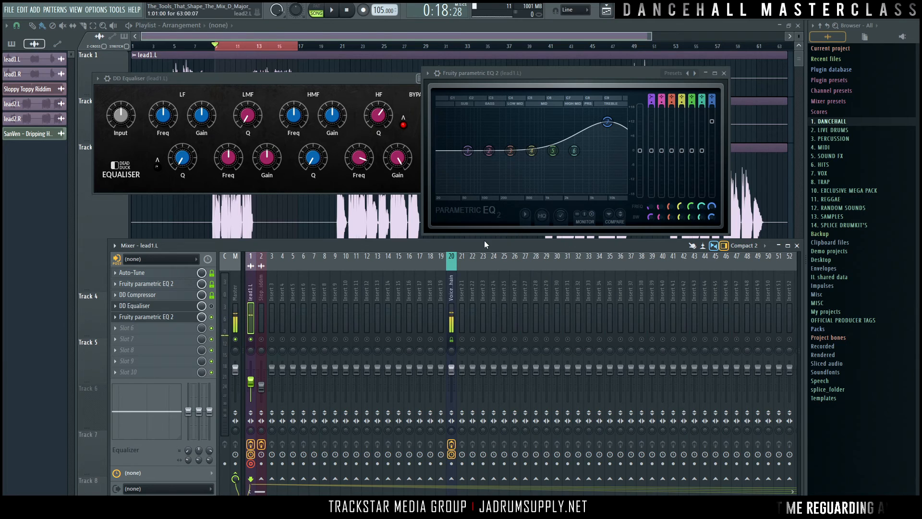
Compare the two equalisers by soloing slots 4 and 5 in turn during playback, leaving only the DD Equaliser active.
key(space)
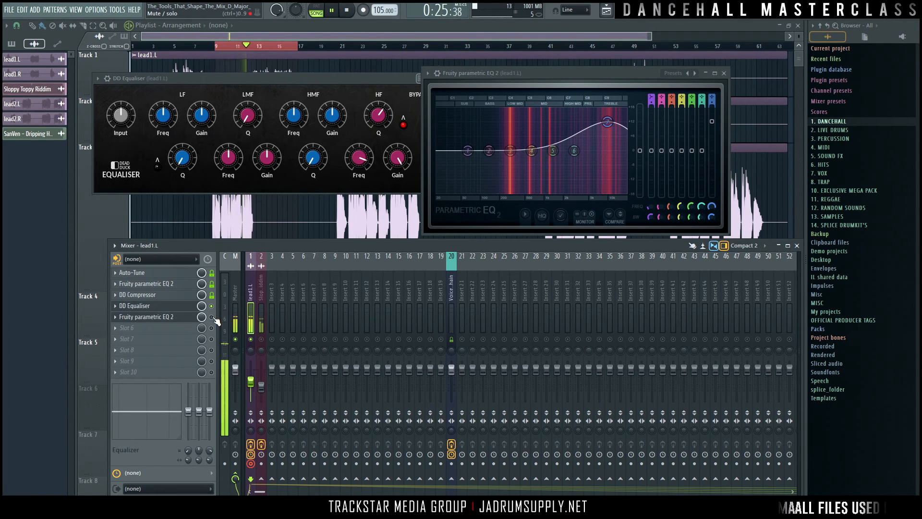
right_click(212, 317)
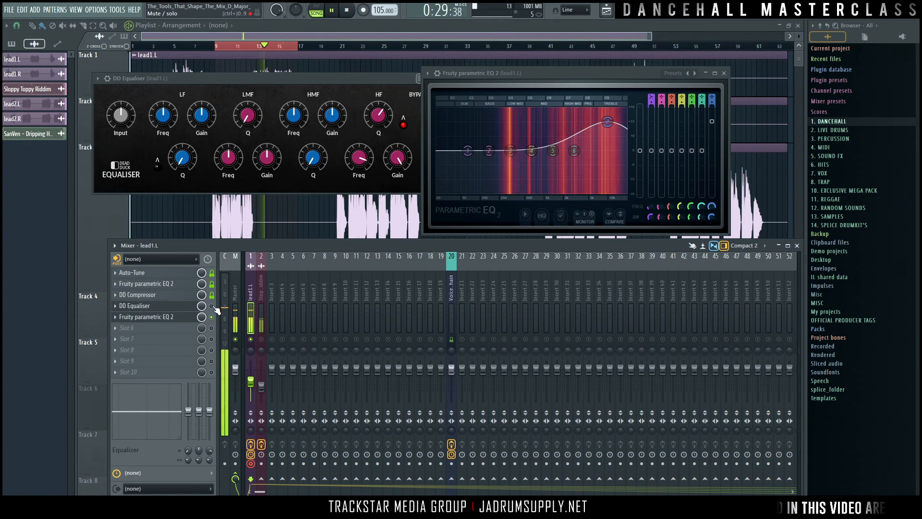
right_click(212, 306)
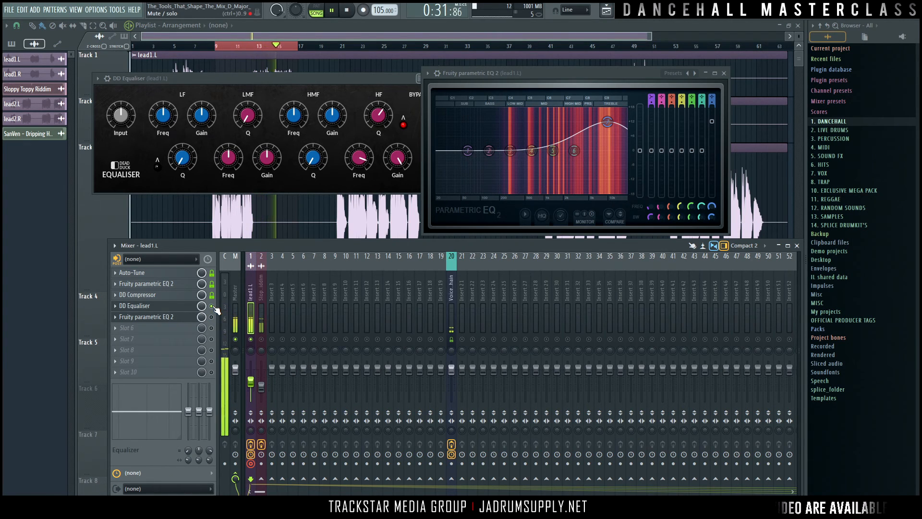
key(space)
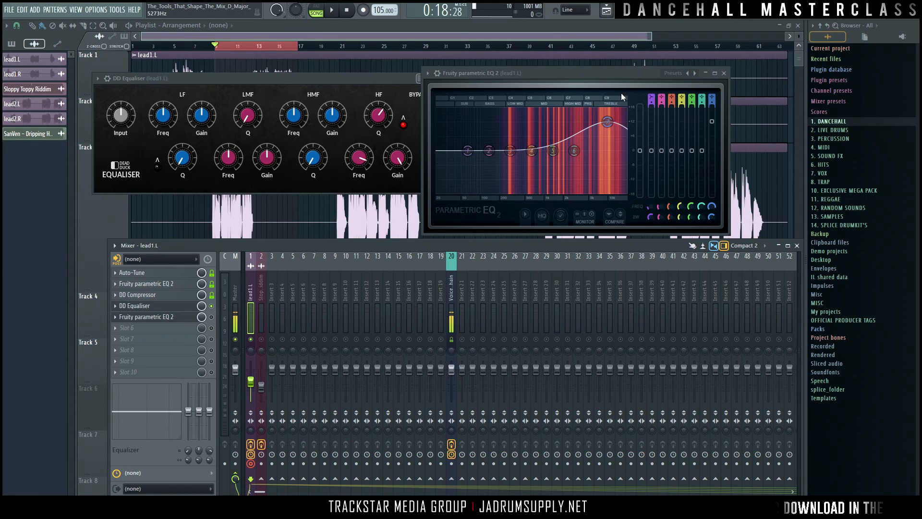
During playback, raise the DD Equaliser's HMF frequency, push its Q to maximum and boost the HMF gain heavily.
drag(410, 79, 372, 70)
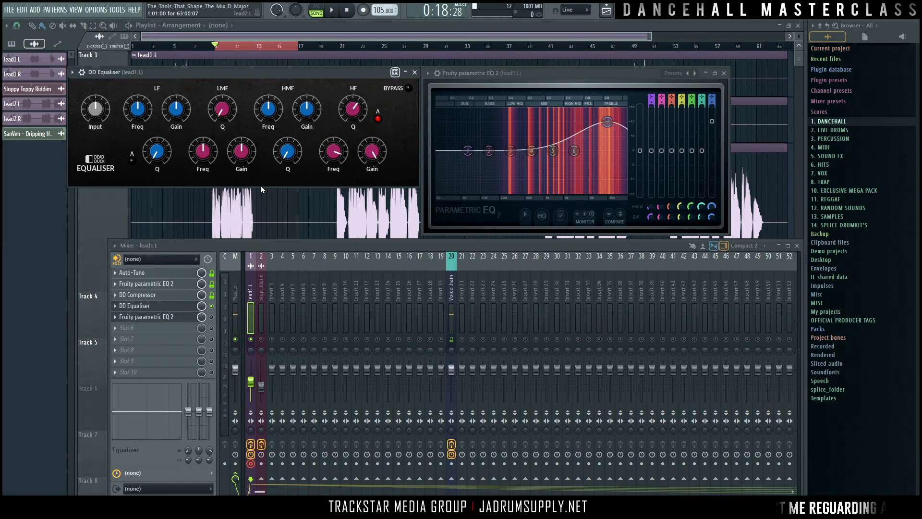
key(space)
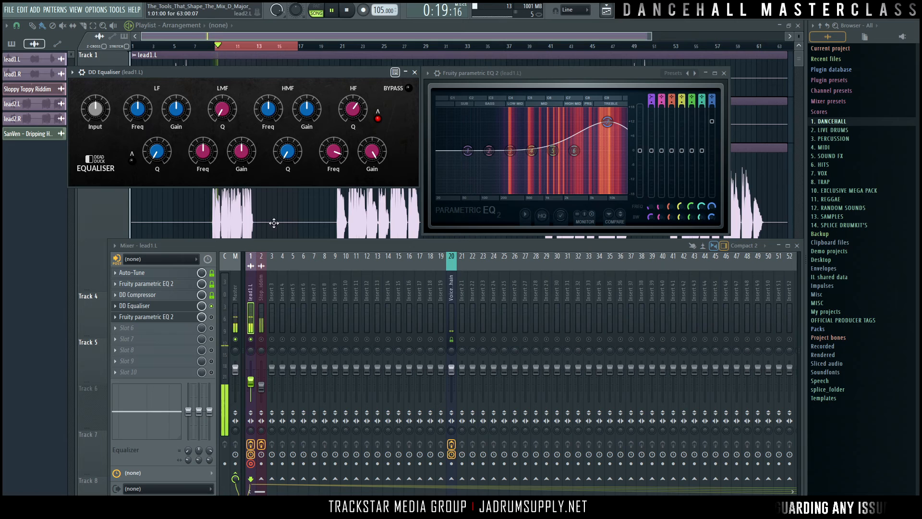
drag(267, 114, 257, 76)
mouse_move(306, 108)
mouse_down()
mouse_move(294, 27)
mouse_move(287, 99)
mouse_move(287, 88)
mouse_move(271, 100)
mouse_move(308, 113)
mouse_up()
drag(291, 144, 287, 38)
drag(307, 110, 303, 66)
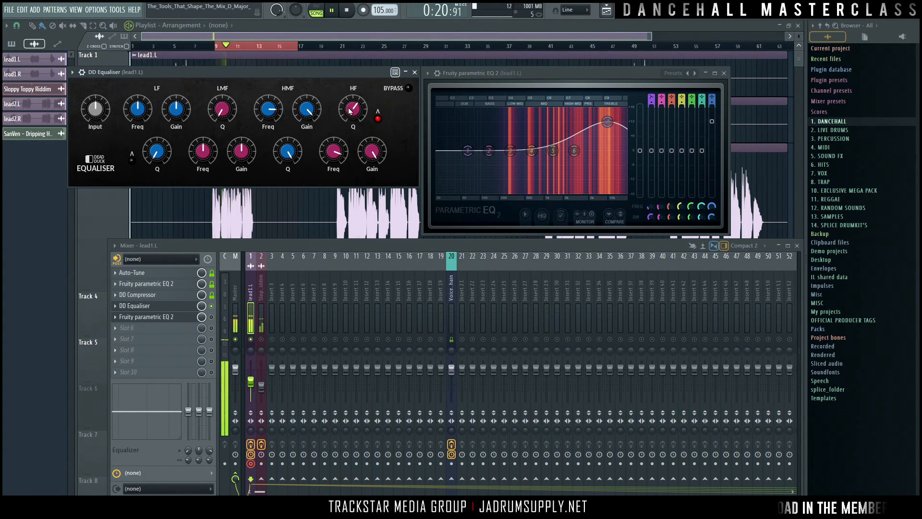
key(space)
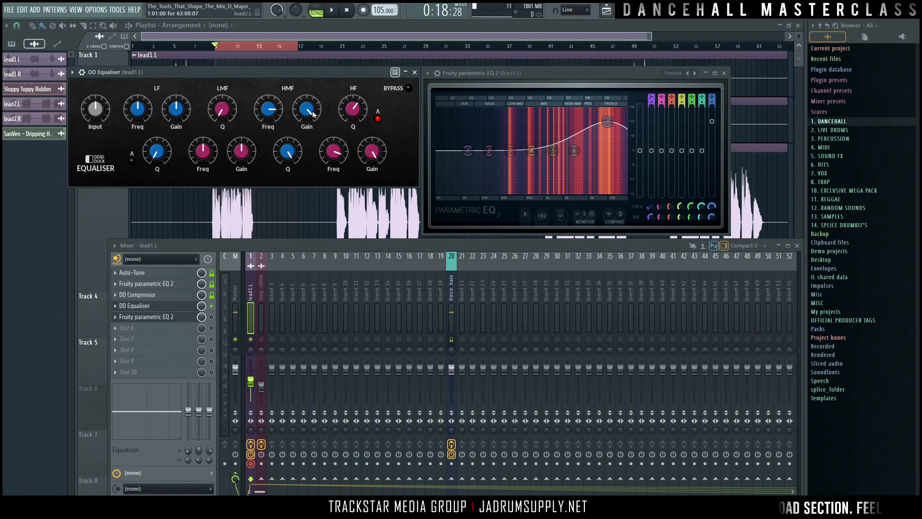
Play the loop with full HMF gain and lower the DD Equaliser's HMF Q to minimum.
key(space)
drag(287, 152, 297, 261)
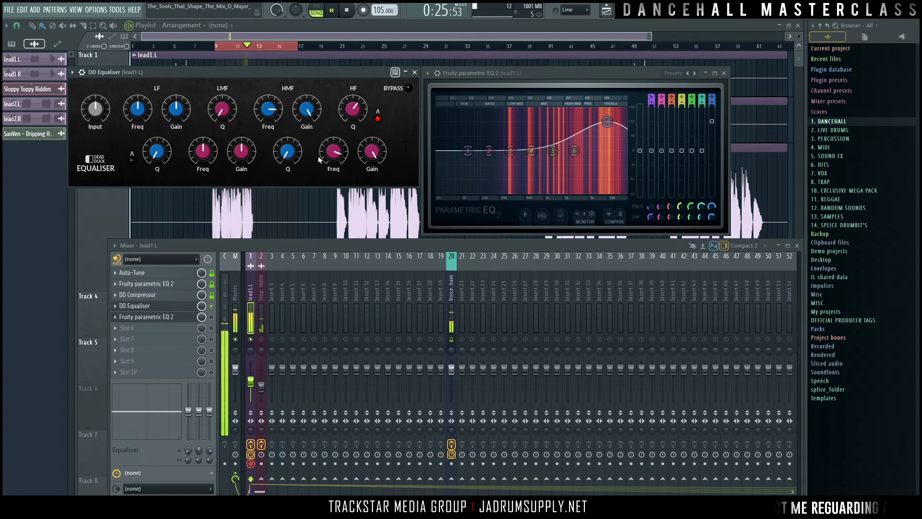
key(space)
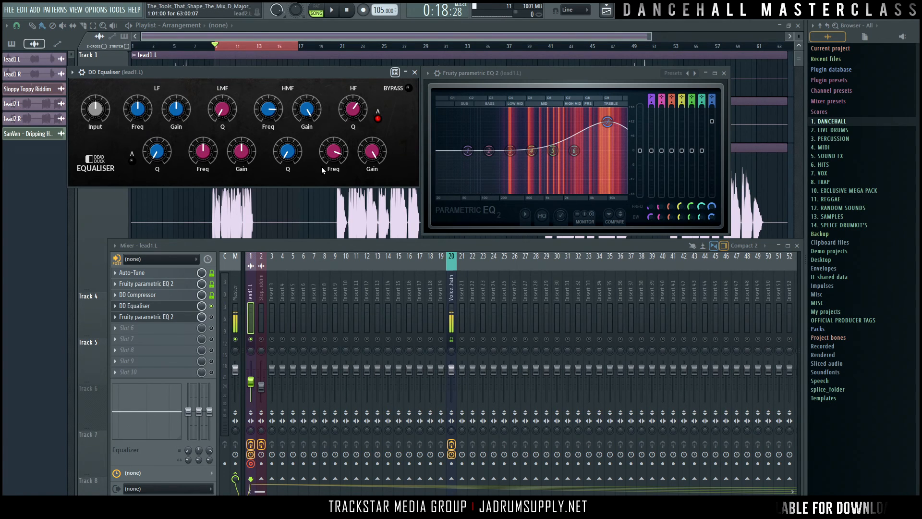
Reset the HMF gain to zero, lower the HF Q to minimum, and preview the loop.
double_click(310, 113)
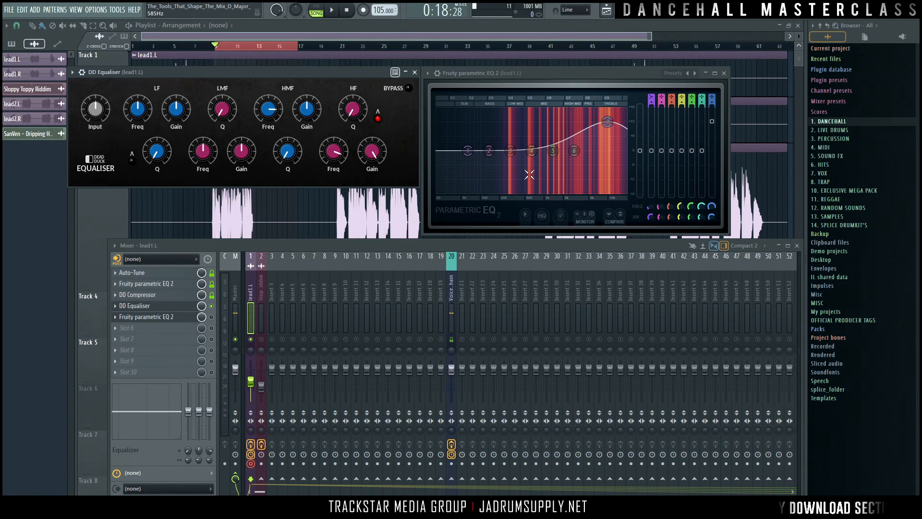
key(space)
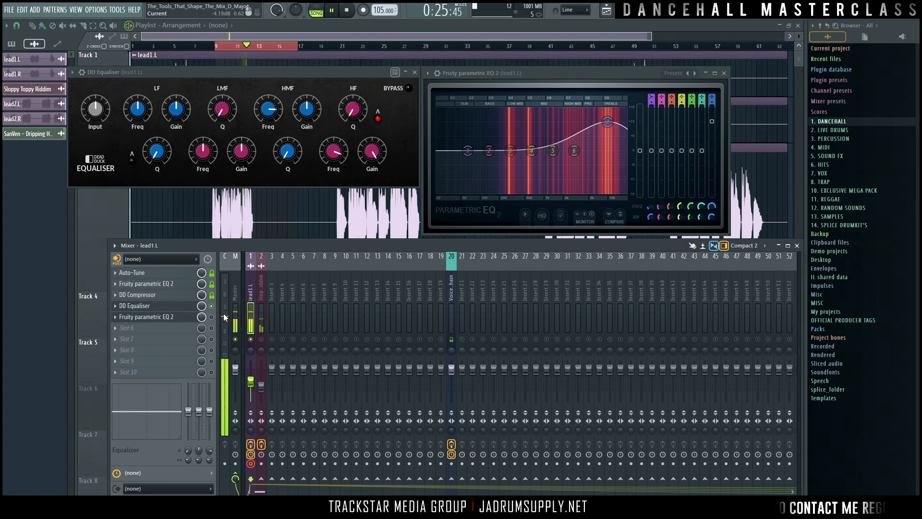
key(space)
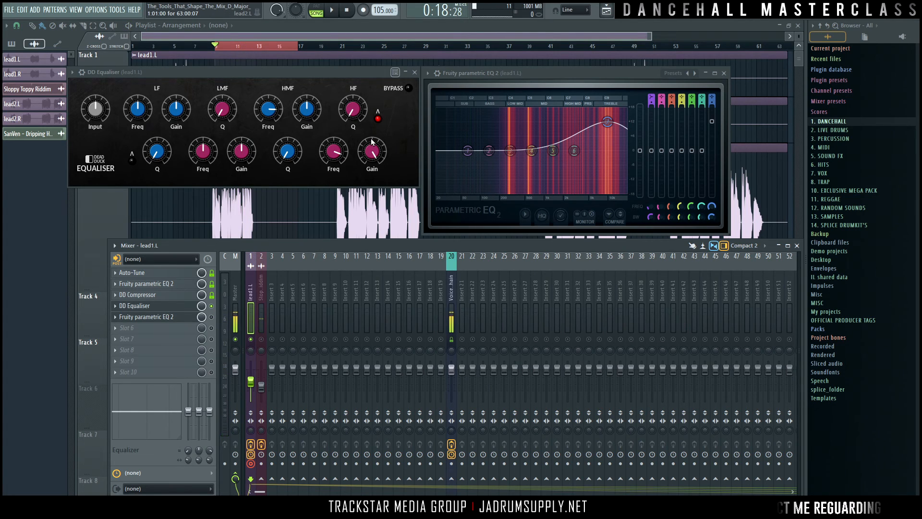
Reduce the DD Equaliser's HF gain slightly during playback, and unsolo the lead vocal so every mixer track is heard.
key(space)
drag(373, 157, 377, 165)
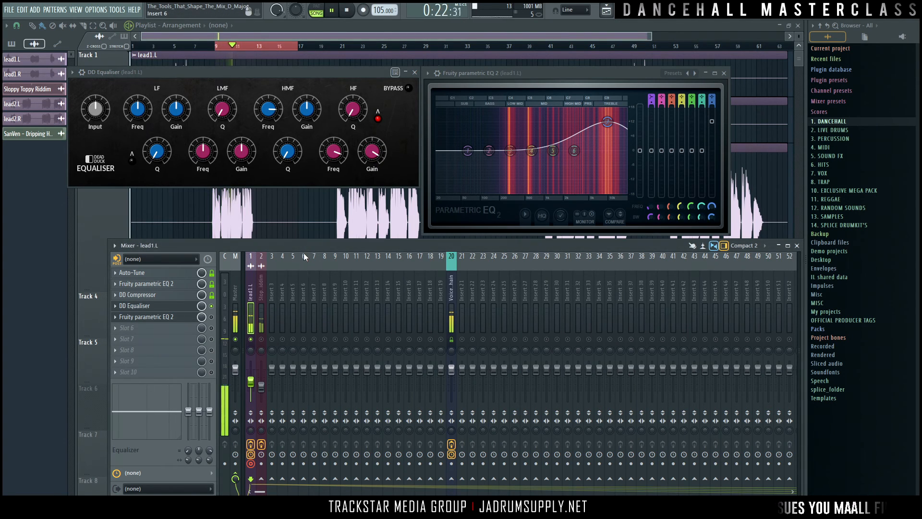
right_click(254, 339)
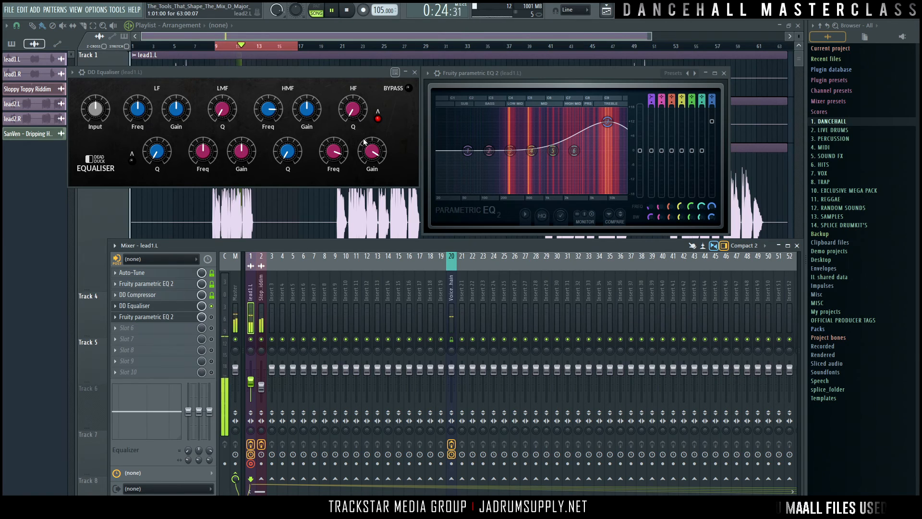
Set the DD Equaliser's HF gain to +9.4 dB against the full mix and add a slight HMF gain boost.
drag(373, 155, 377, 177)
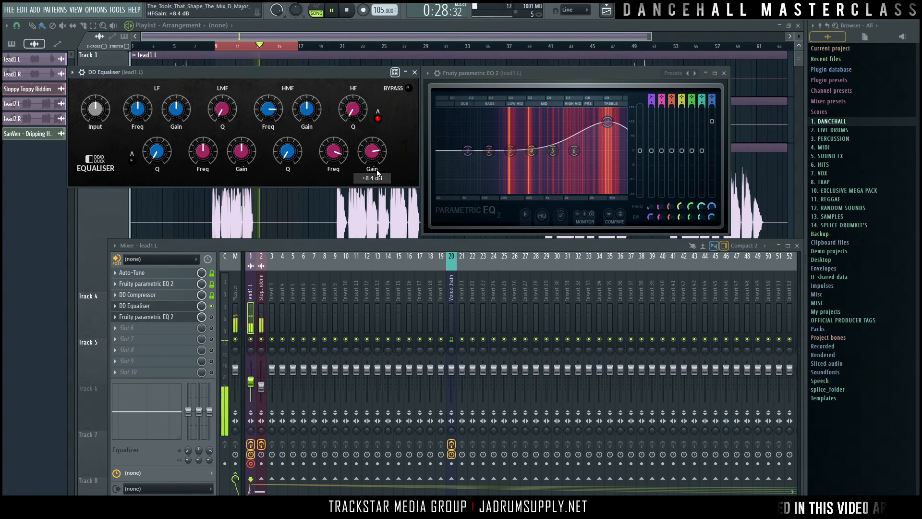
drag(377, 171, 375, 166)
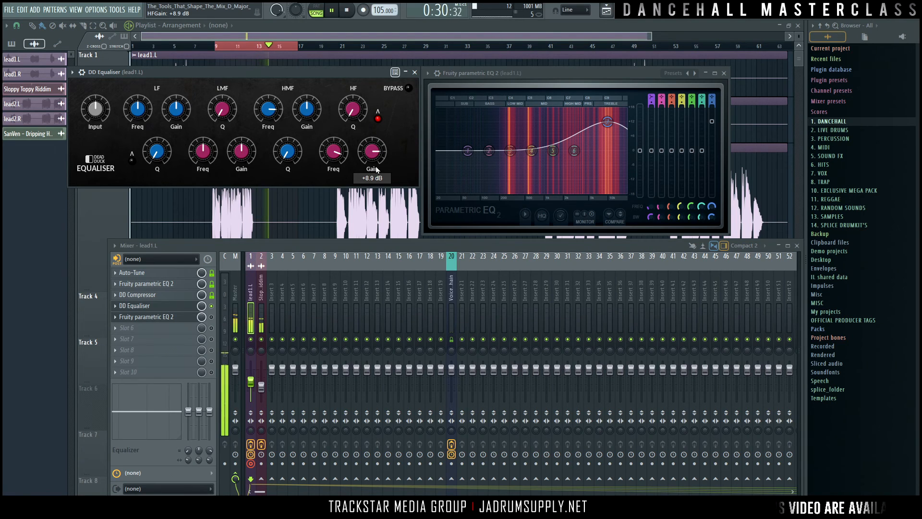
drag(362, 154, 362, 149)
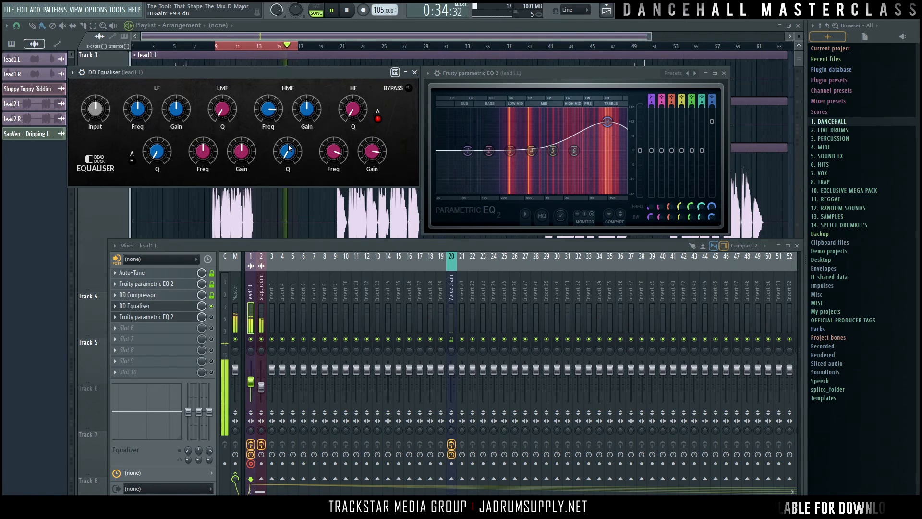
mouse_move(304, 117)
mouse_down()
mouse_move(302, 109)
mouse_move(309, 116)
mouse_up()
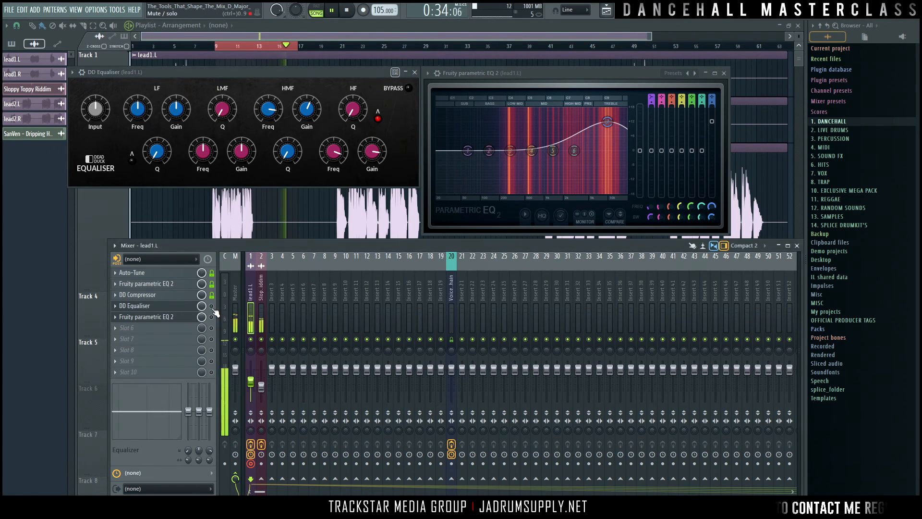
Compare the loop in the full mix with the DD Equaliser bypassed and then re-enabled.
key(space)
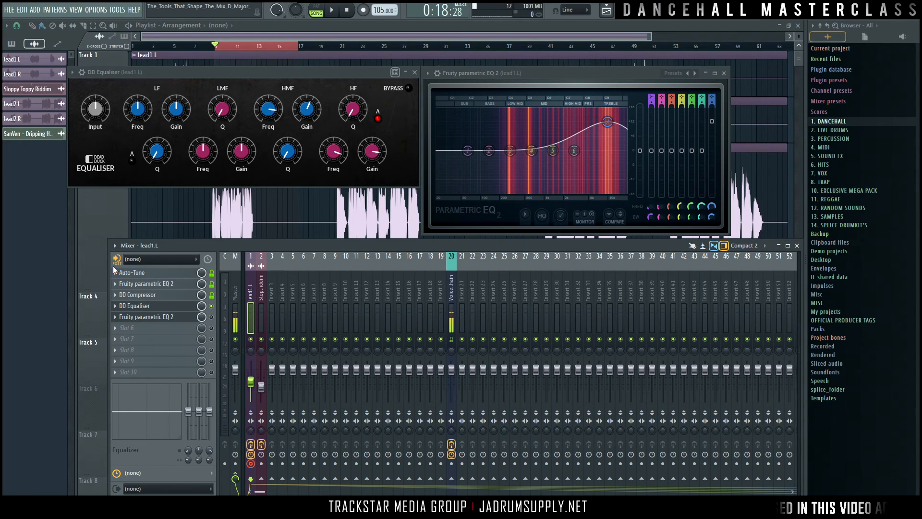
click(331, 8)
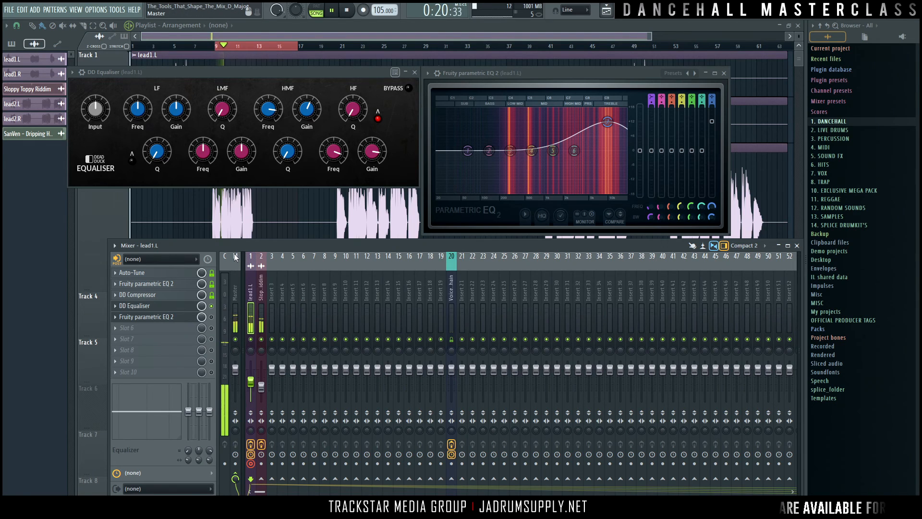
key(space)
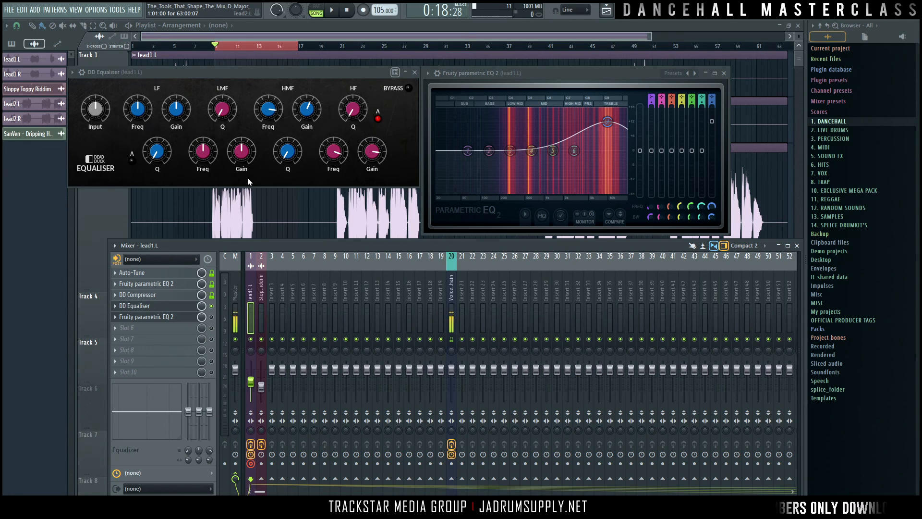
During playback, raise the DD Equaliser's LMF frequency to maximum, set the HMF Q to 5.0%, and nudge the HF Q up.
key(space)
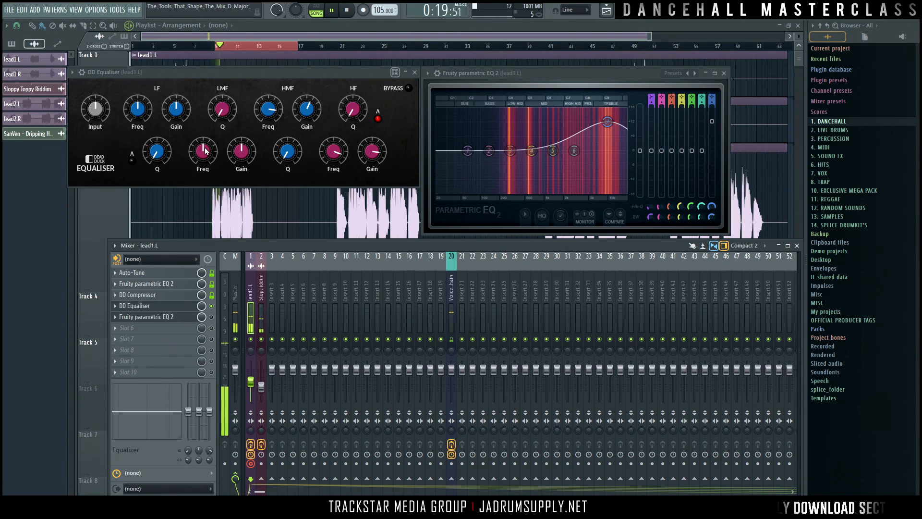
mouse_move(305, 109)
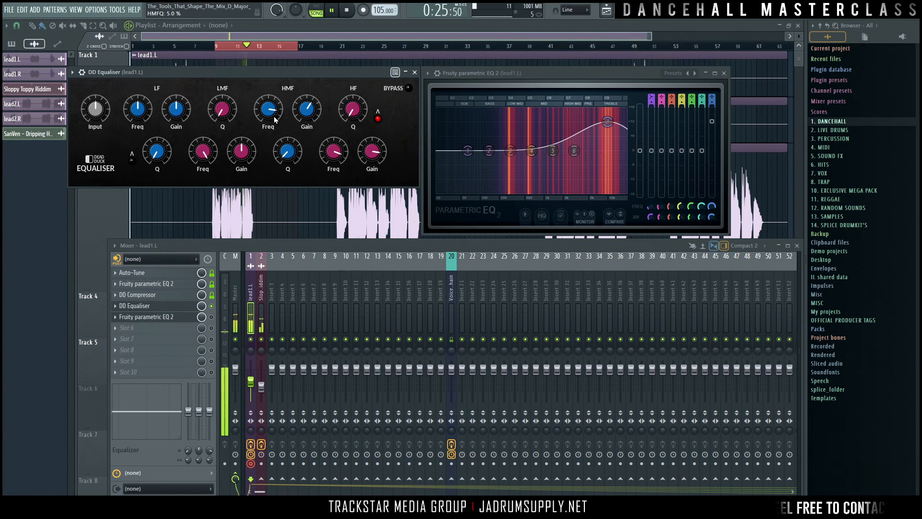
mouse_move(350, 114)
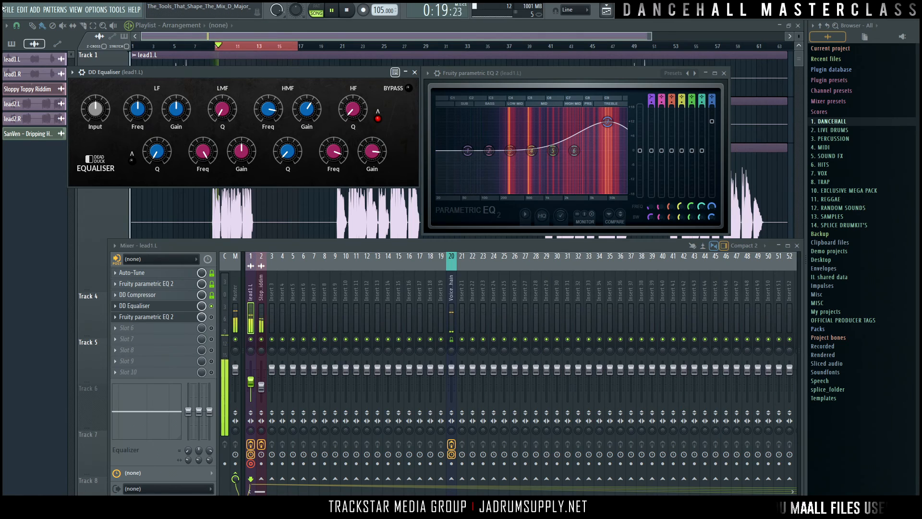
key(space)
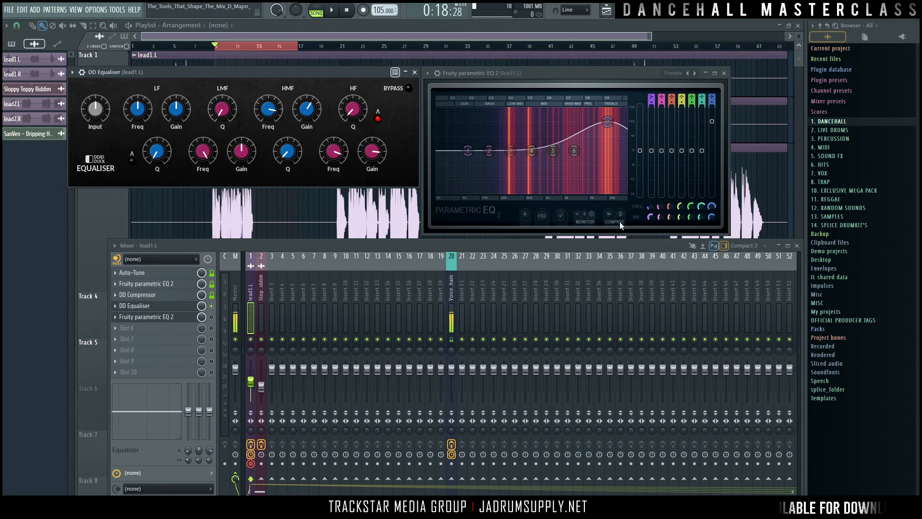
Disable bands 1 to 5 of the second Fruity Parametric EQ 2, leaving bands 6 and 7 active.
click(573, 153)
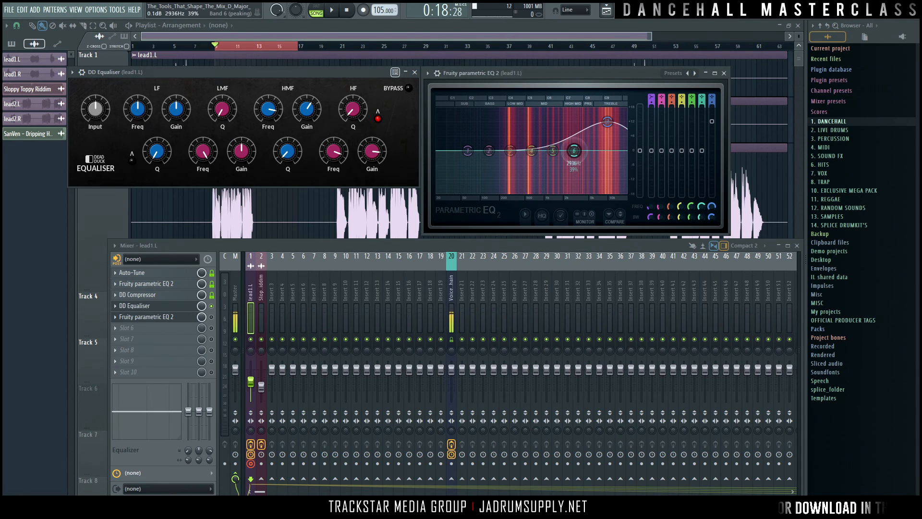
scroll(652, 97, down, 5)
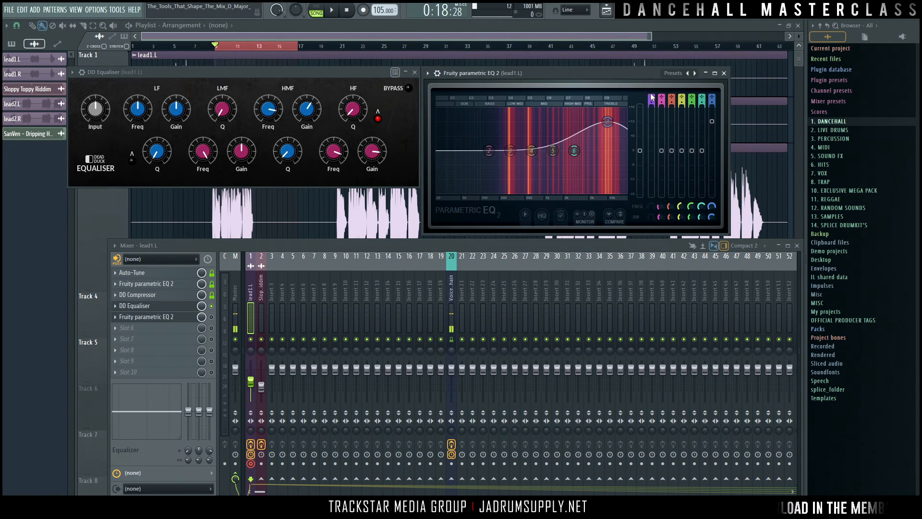
scroll(661, 98, down, 6)
scroll(670, 97, down, 5)
scroll(681, 97, down, 5)
scroll(691, 97, down, 5)
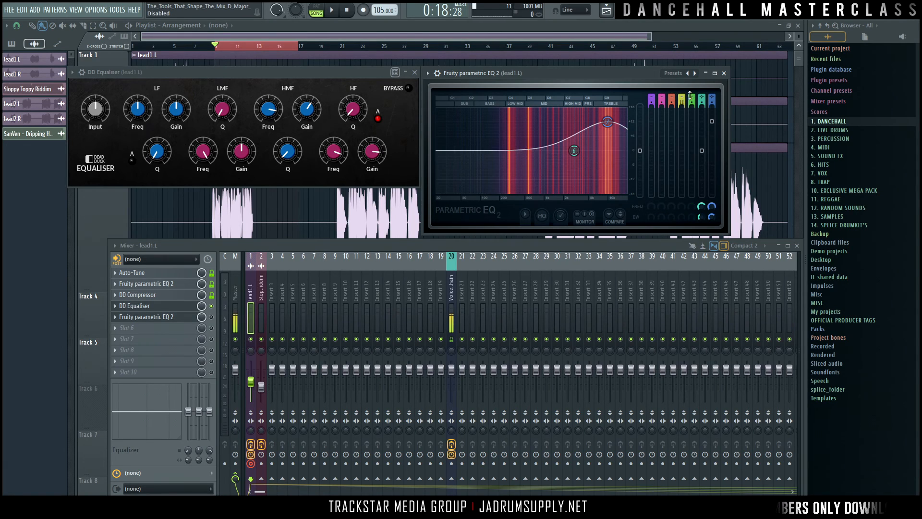
Move band 6 of the Parametric EQ 2 to 5881 Hz and boost it by 4.3 dB.
drag(582, 161, 579, 161)
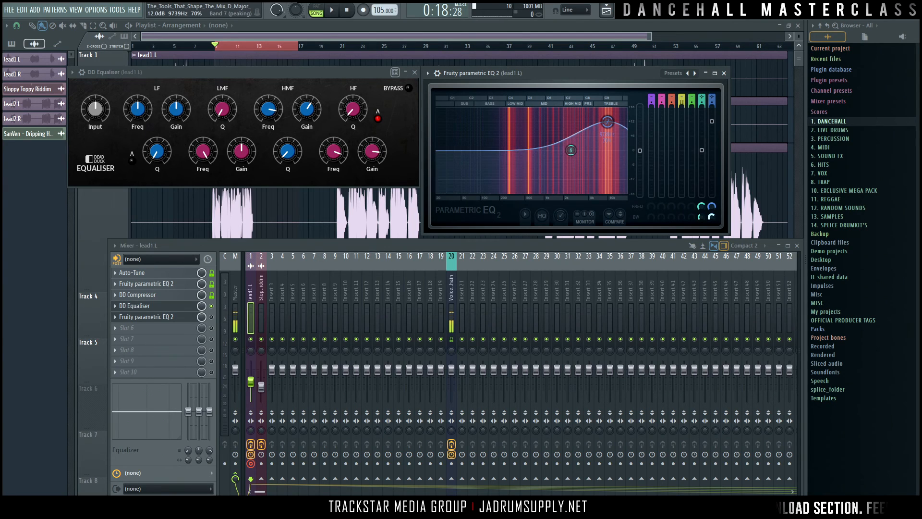
drag(701, 217, 701, 208)
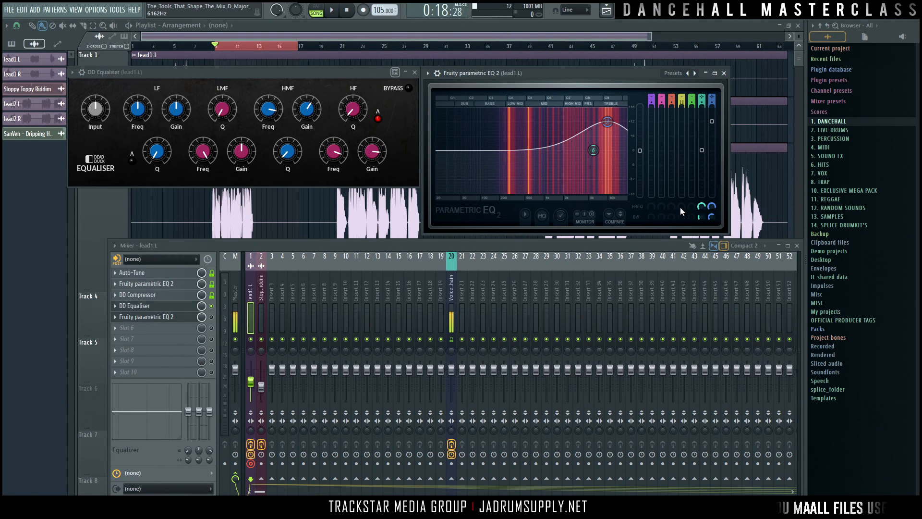
drag(594, 150, 593, 140)
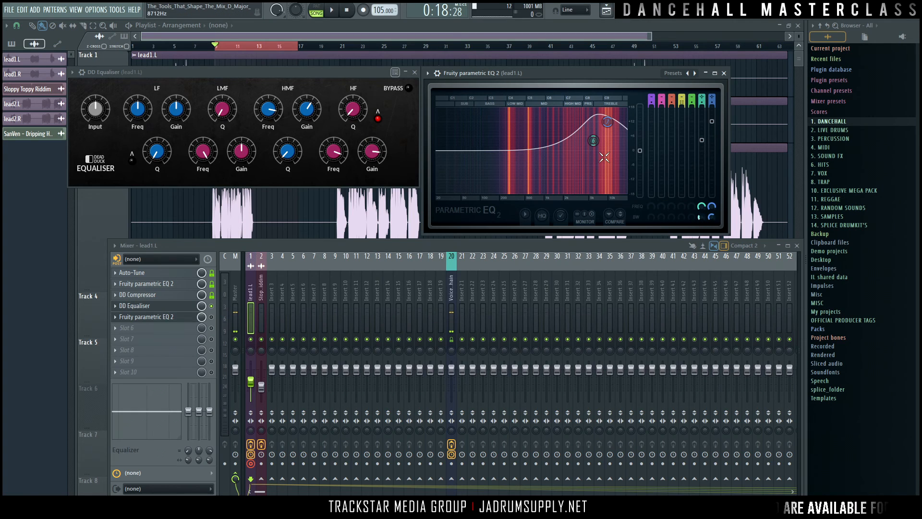
Try narrower and wider bandwidths on band 6 of the Parametric EQ 2, ending with a broad boost.
scroll(595, 144, down, 4)
scroll(597, 146, up, 8)
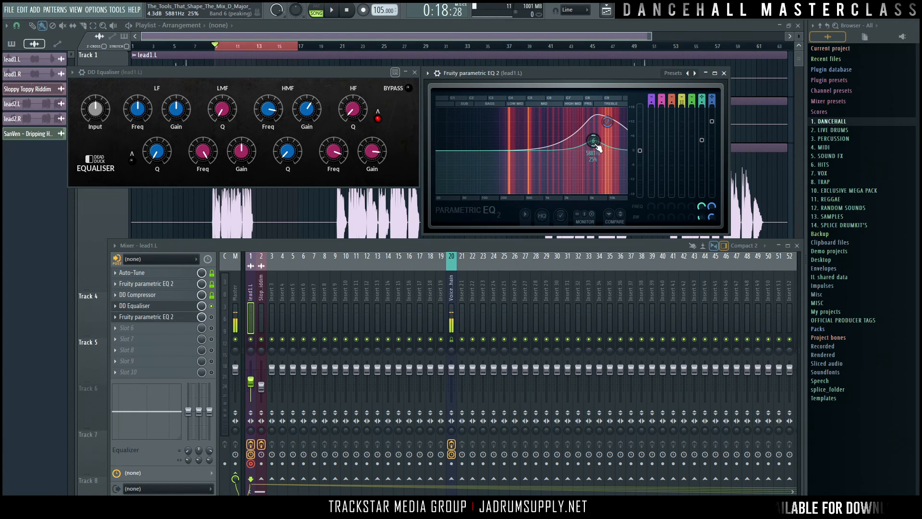
scroll(609, 123, up, 5)
scroll(608, 123, down, 3)
scroll(609, 124, up, 3)
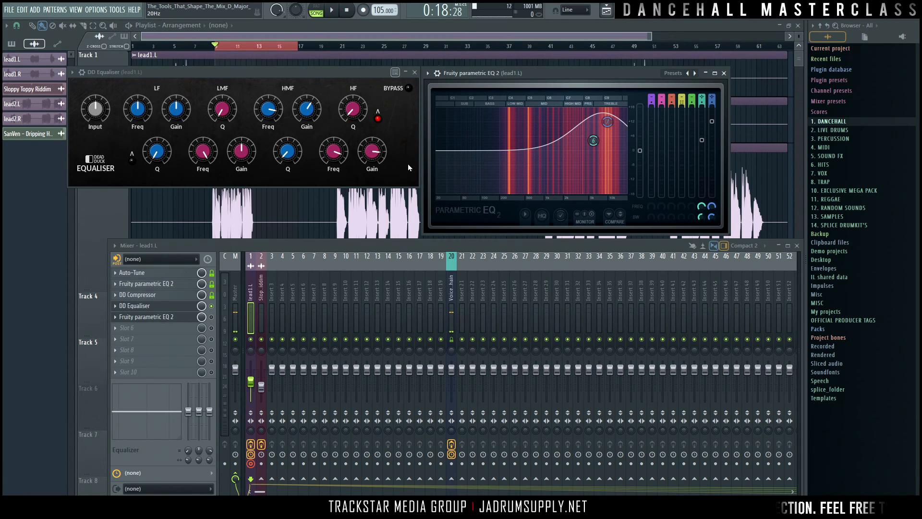
Remove the second Fruity Parametric EQ 2 from slot 5 of the lead vocal's effect chain.
right_click(126, 316)
click(159, 295)
click(507, 286)
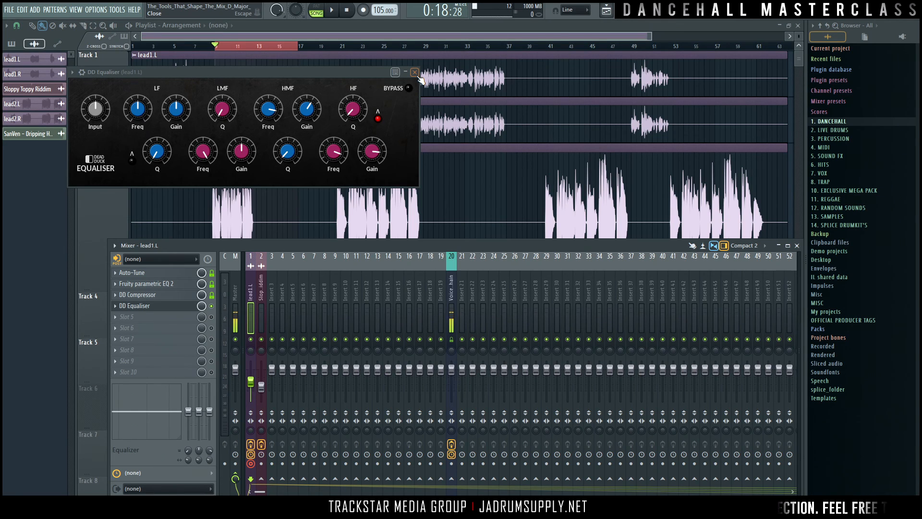
Load Dead Duck's DD DeEsser into slot 5 of the lead vocal and place its window beside the DD Equaliser.
click(144, 284)
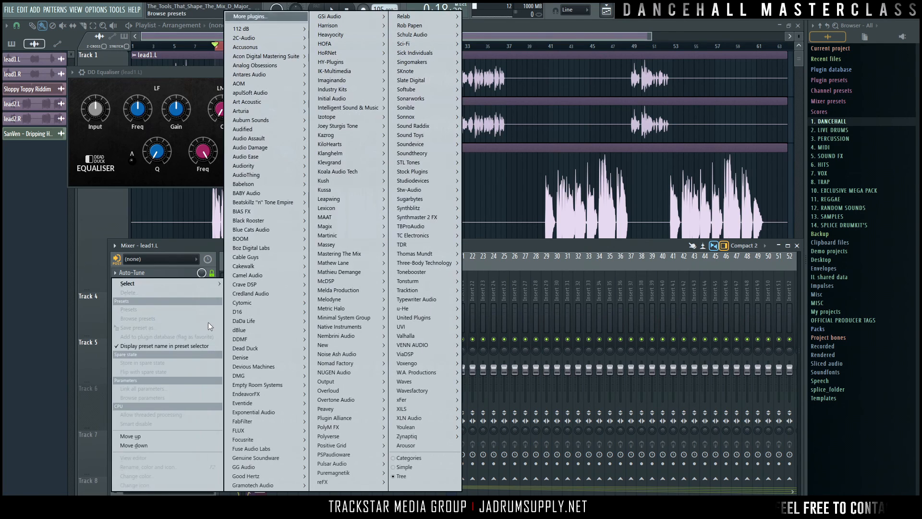
mouse_move(259, 322)
mouse_move(266, 360)
mouse_move(280, 346)
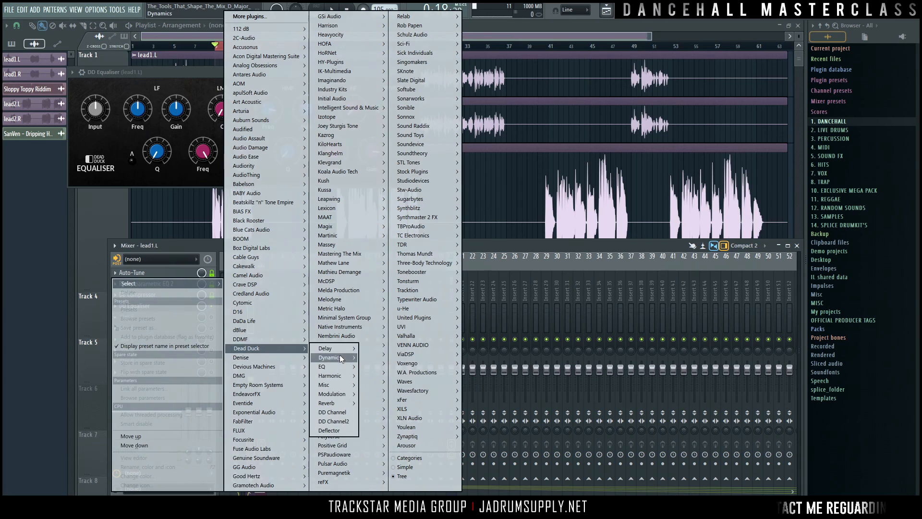
mouse_move(341, 357)
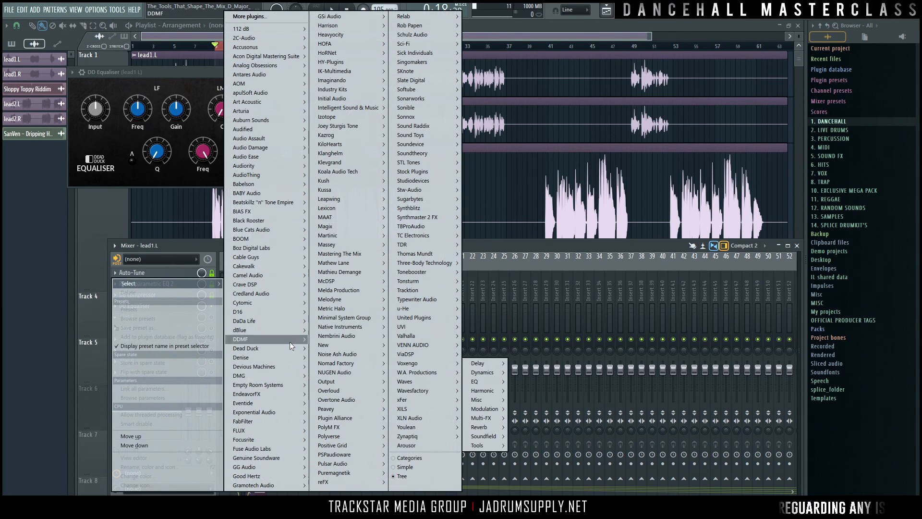
click(381, 365)
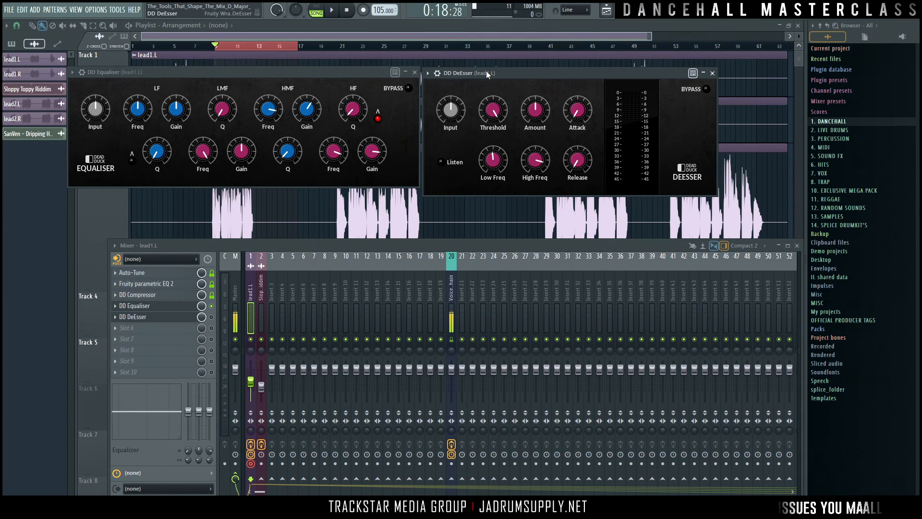
drag(485, 71, 482, 70)
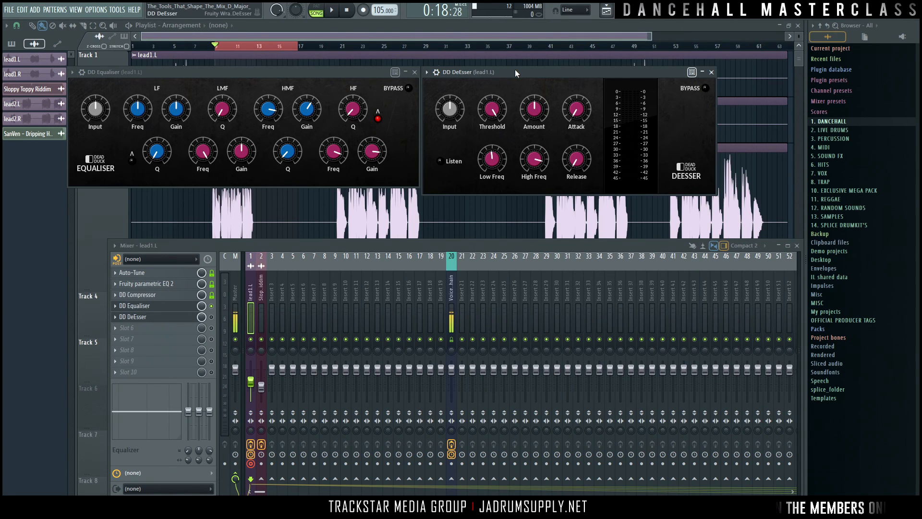
Lower the DD DeEsser's threshold to -16.0 dB, preview the loop without it, and enable the effect.
key(space)
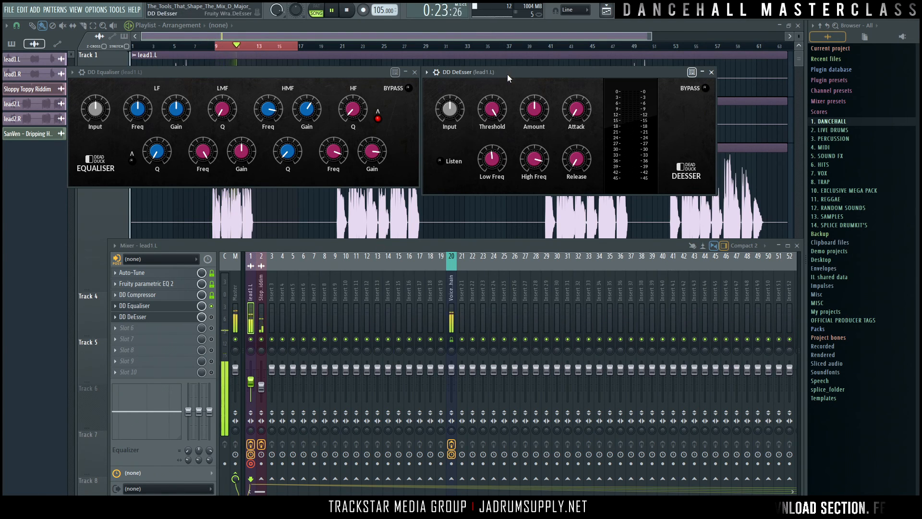
key(space)
drag(495, 110, 497, 136)
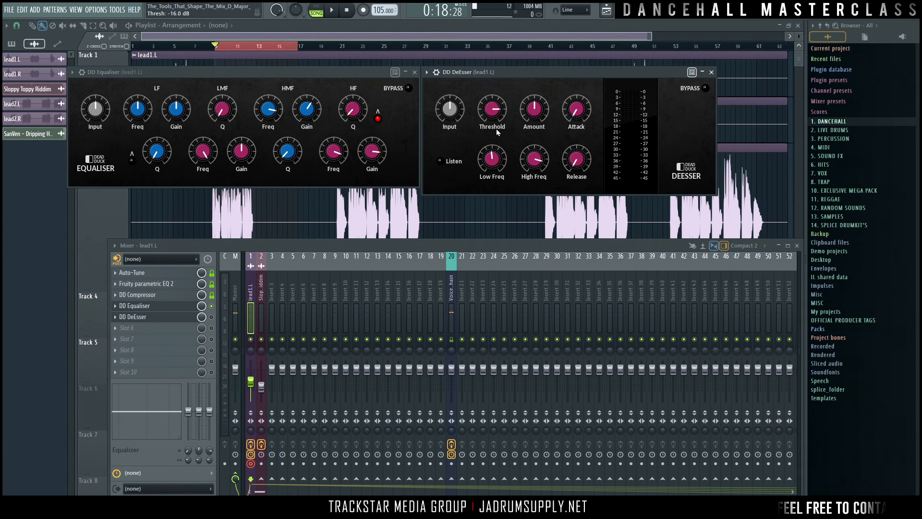
key(space)
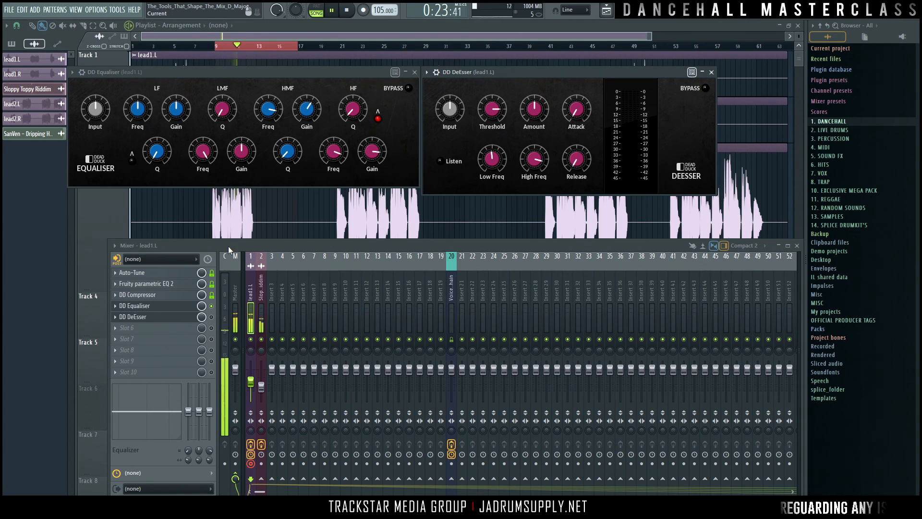
key(space)
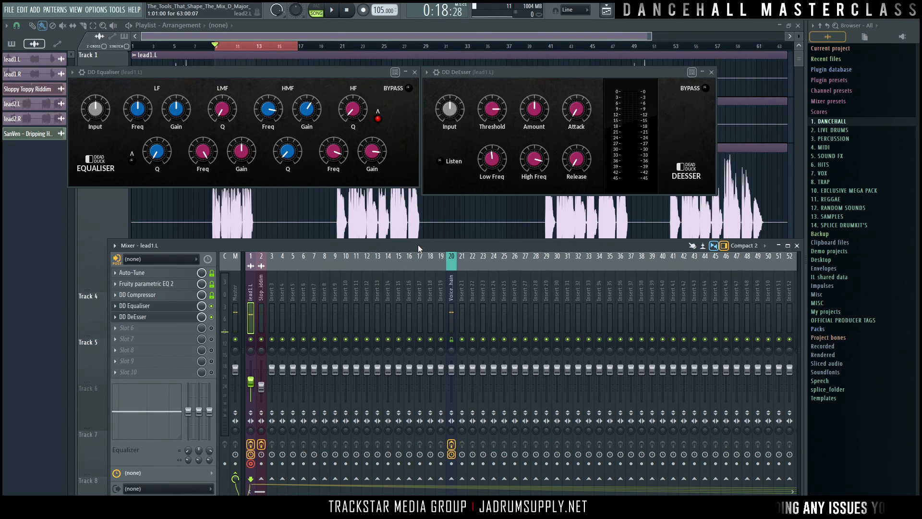
Lower the DD DeEsser's threshold to -27.6 dB and raise its High Freq to maximum while previewing the loop.
key(space)
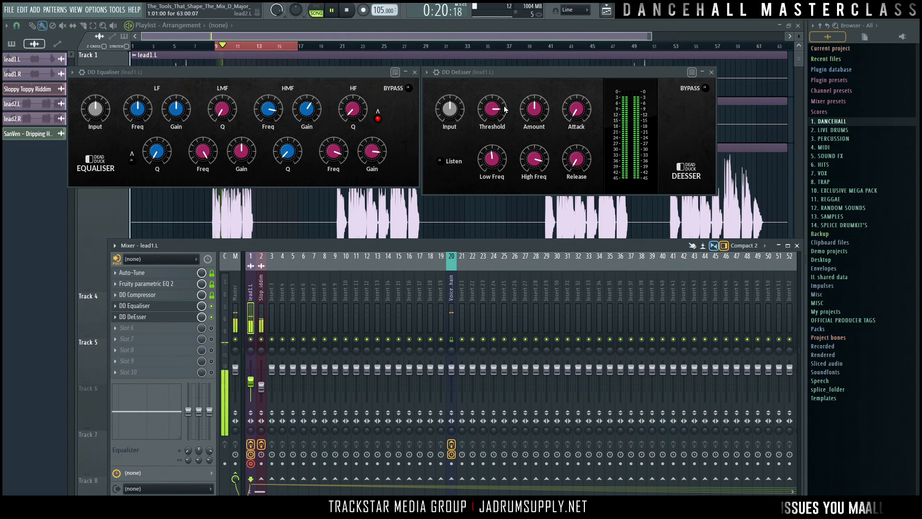
key(space)
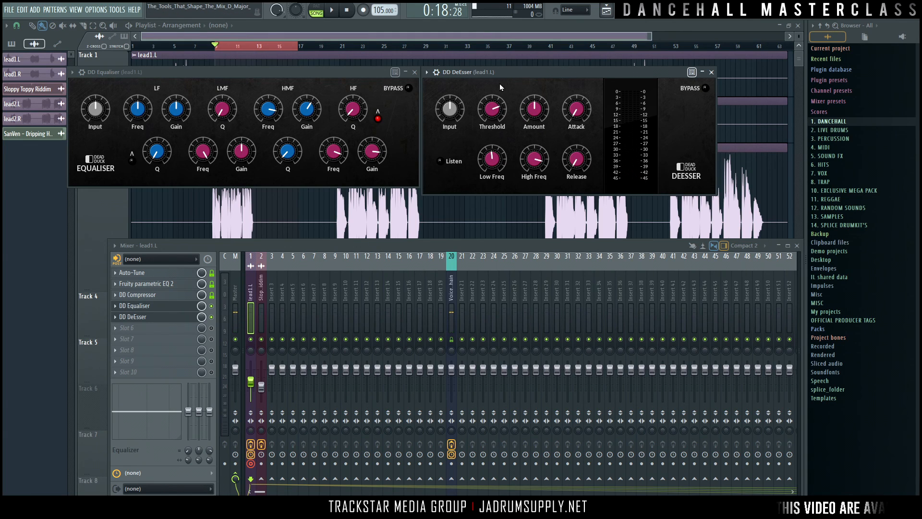
key(space)
mouse_move(494, 120)
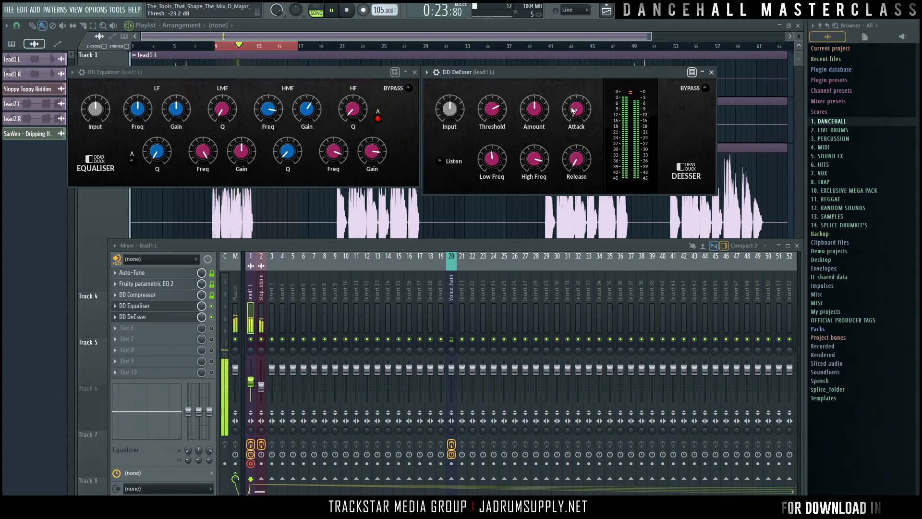
drag(496, 108, 496, 114)
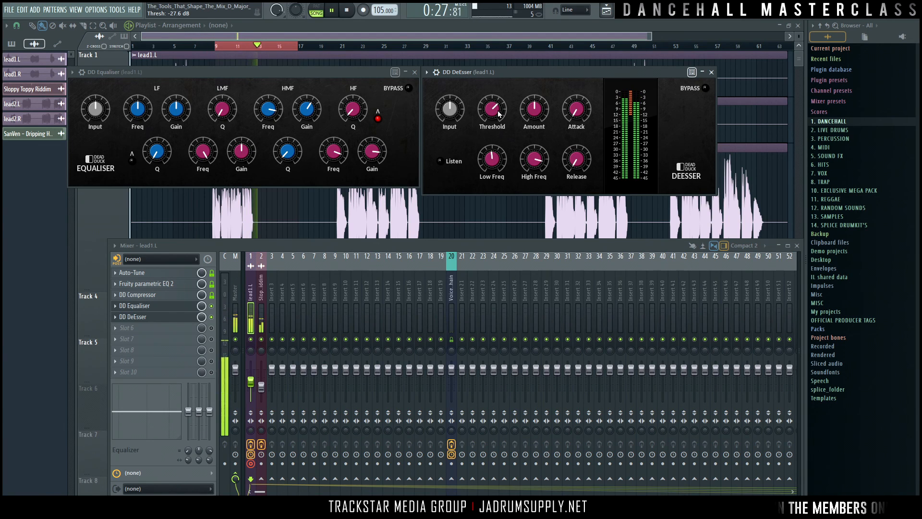
mouse_move(534, 162)
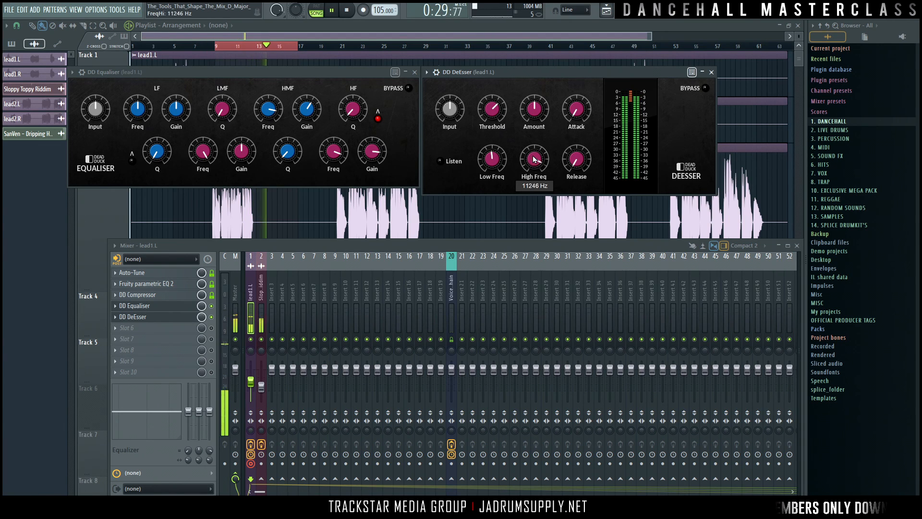
key(space)
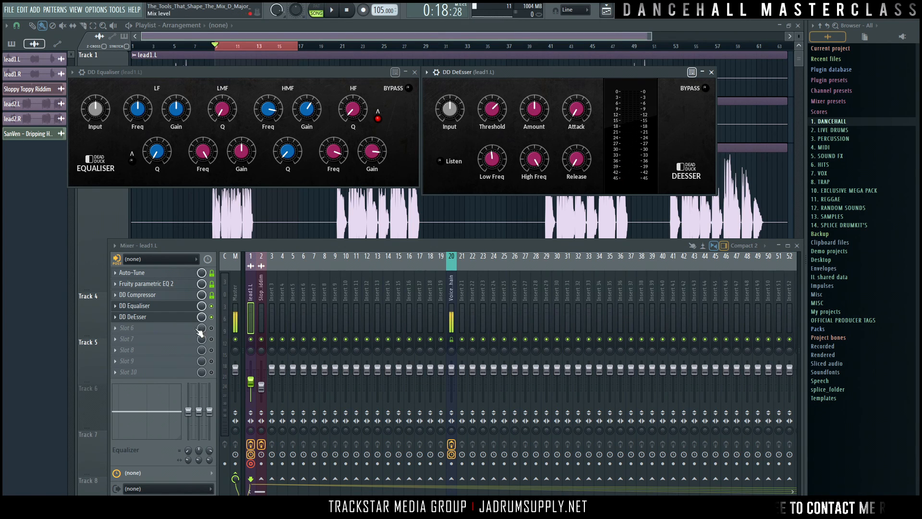
Load the Waves DeEsser Mono into slot 6 of the lead vocal and switch its side chain to BandPass.
click(169, 330)
click(193, 242)
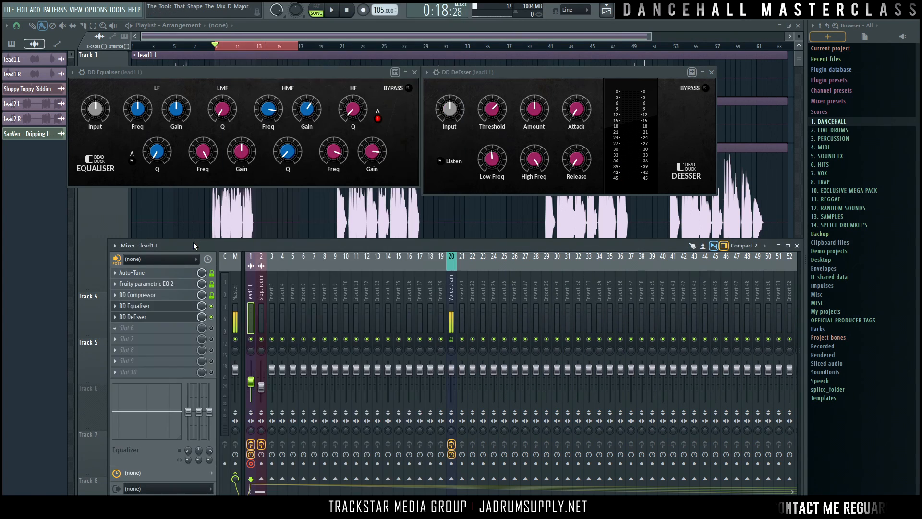
click(152, 328)
mouse_move(430, 381)
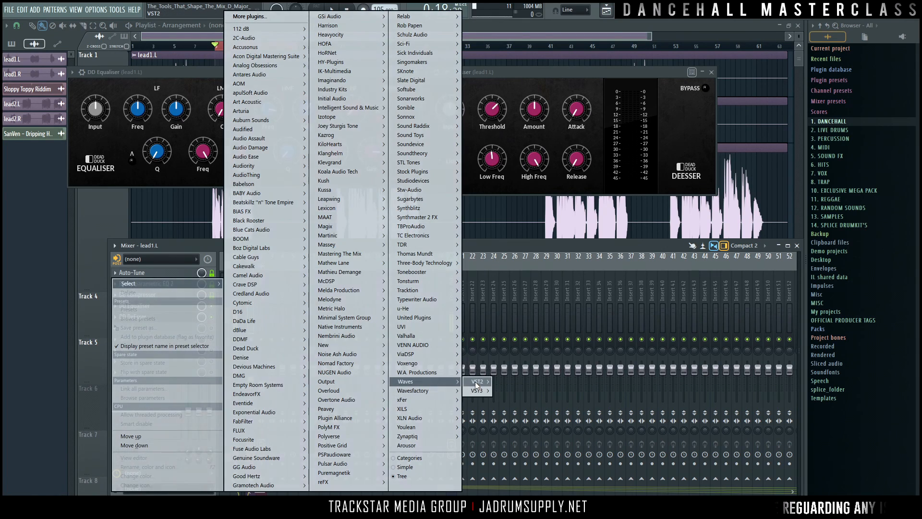
mouse_move(475, 381)
click(538, 385)
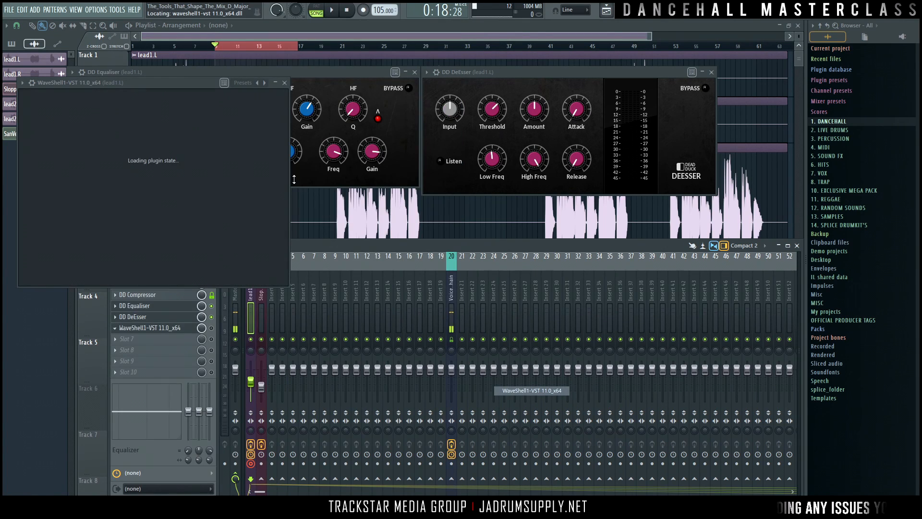
click(102, 140)
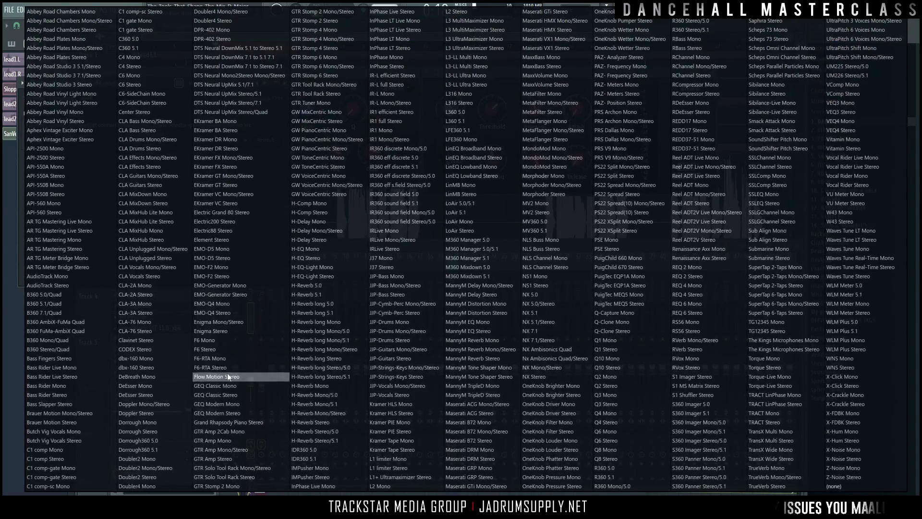
click(147, 386)
drag(78, 85, 335, 74)
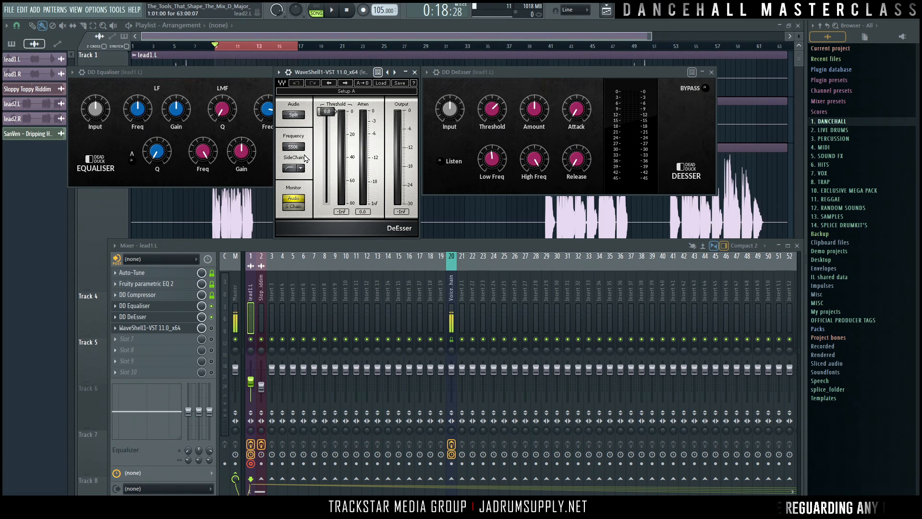
click(290, 172)
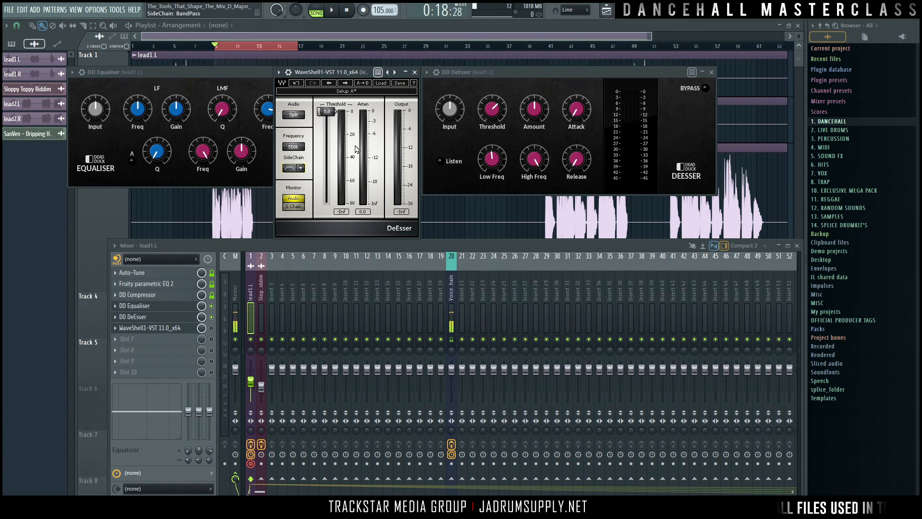
Replace the Waves DeEsser in slot 6 with the stereo FabFilter Pro-DS and place its window over the DD Equaliser.
click(278, 73)
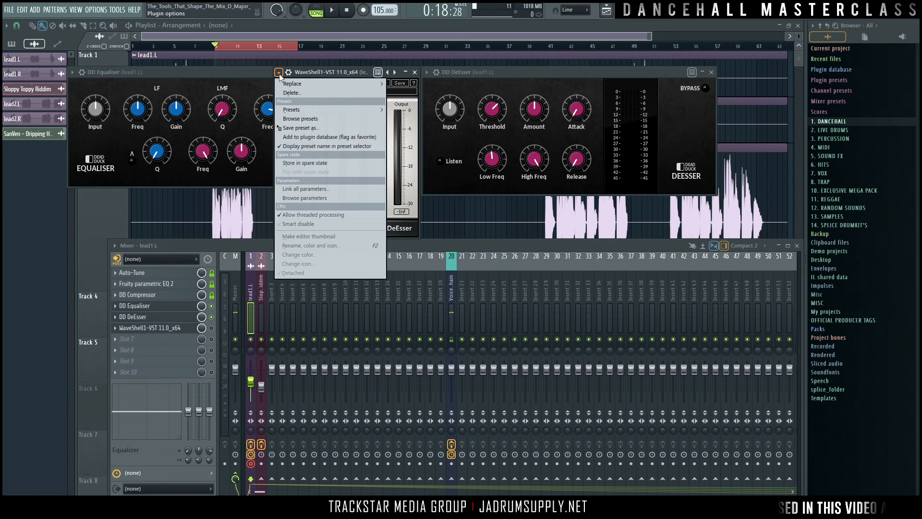
click(115, 328)
click(115, 328)
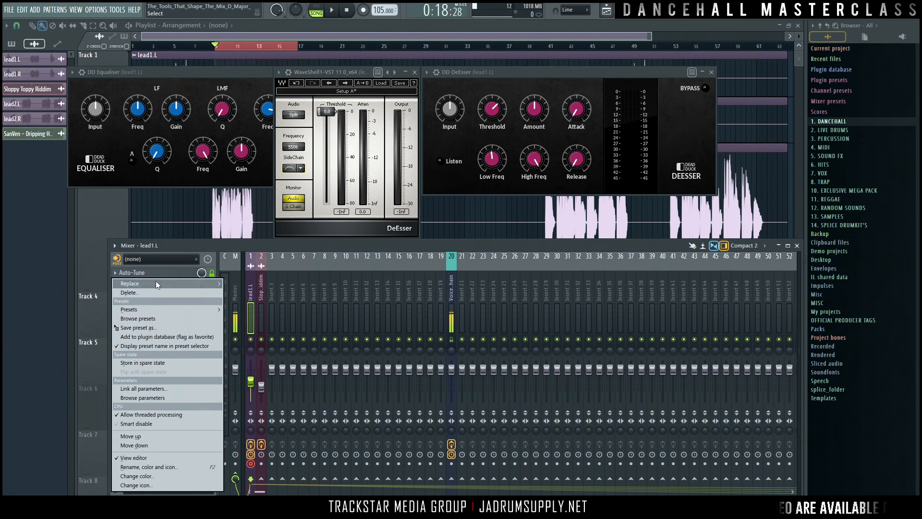
mouse_move(156, 283)
mouse_move(260, 422)
mouse_move(331, 431)
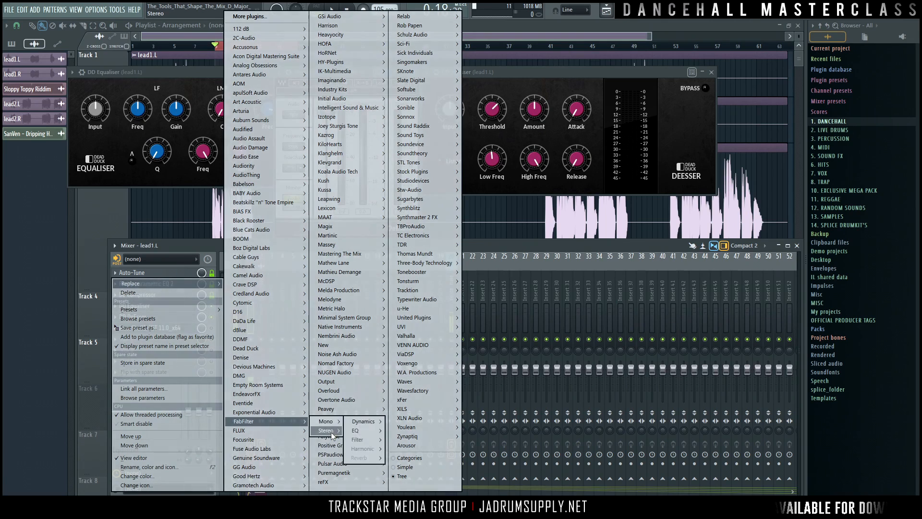
mouse_move(371, 434)
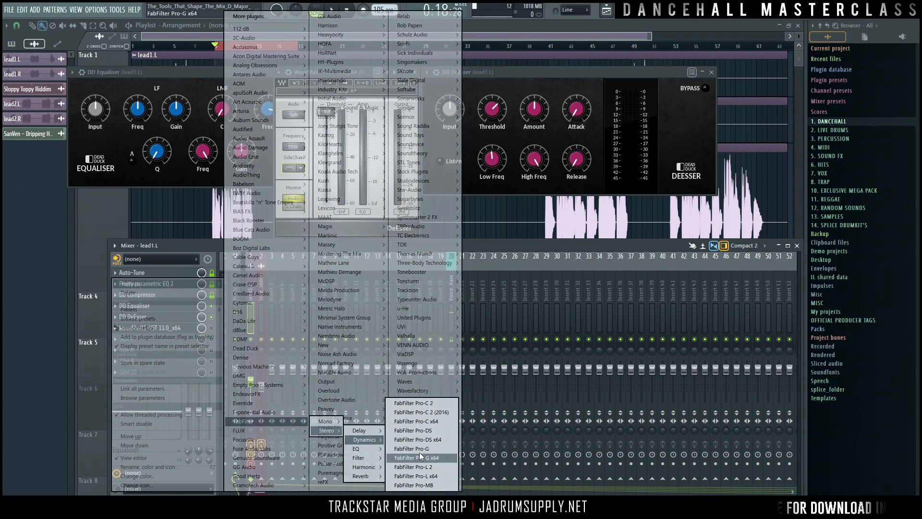
click(434, 431)
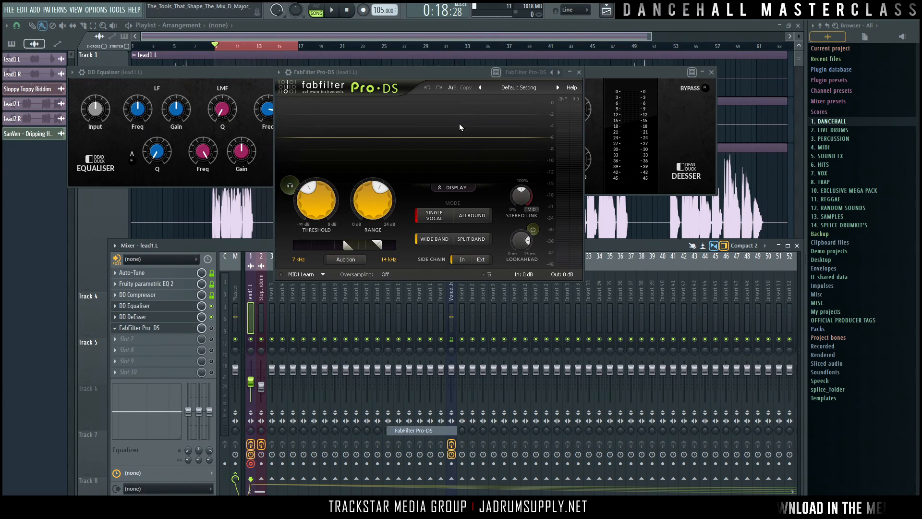
drag(434, 73, 272, 70)
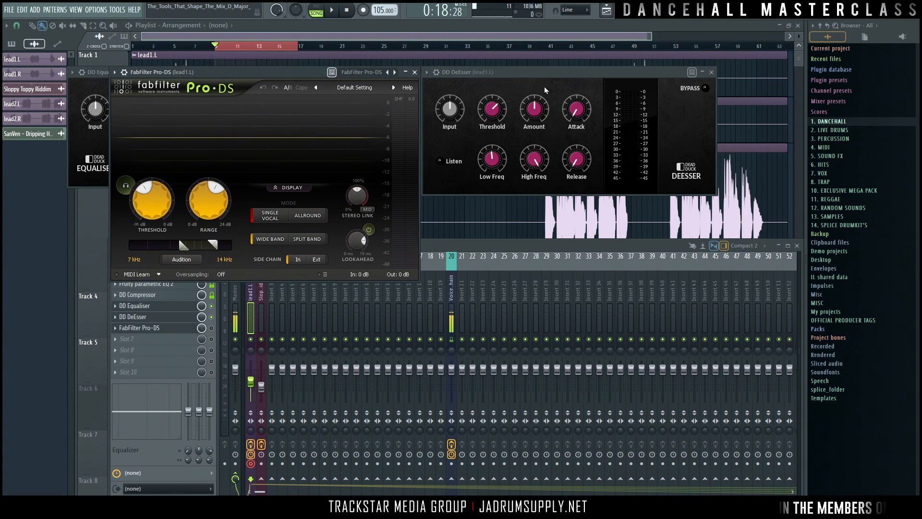
Set the Pro-DS side-chain range to a 7.909 kHz high-pass with the low-pass off.
drag(213, 245, 229, 246)
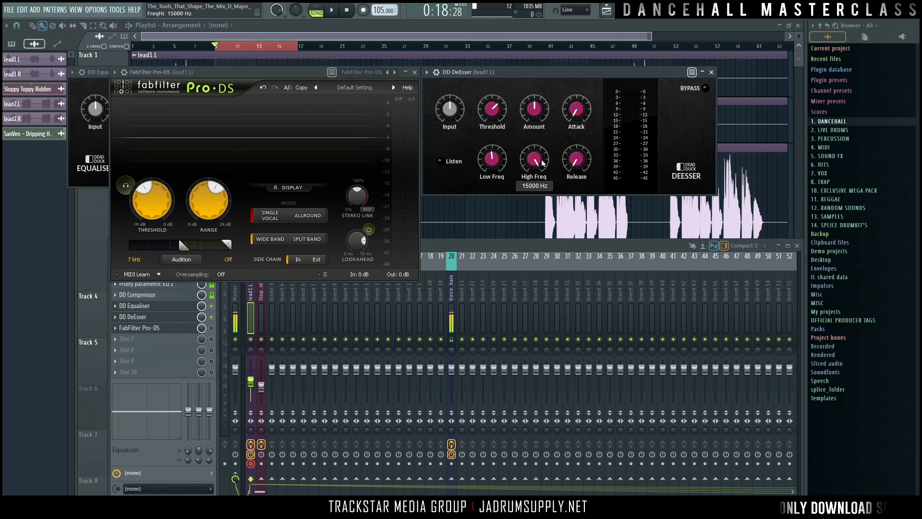
drag(184, 245, 191, 248)
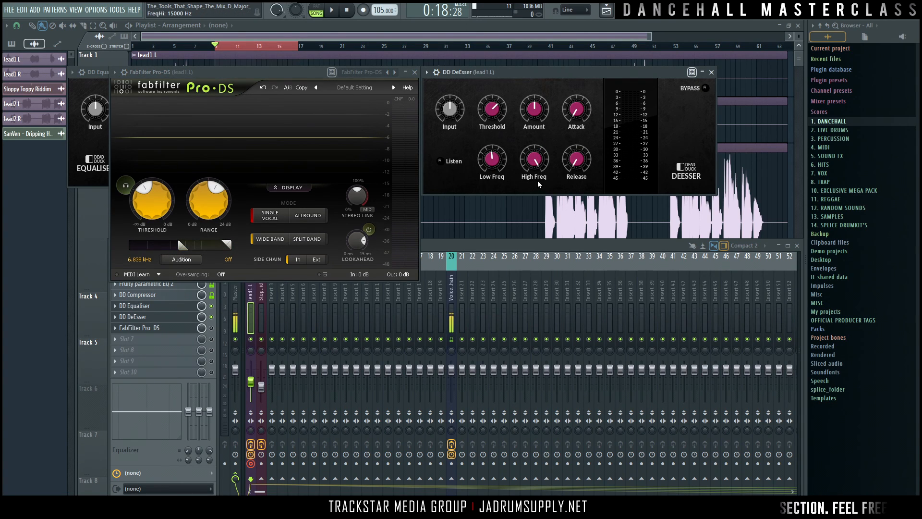
drag(225, 245, 245, 249)
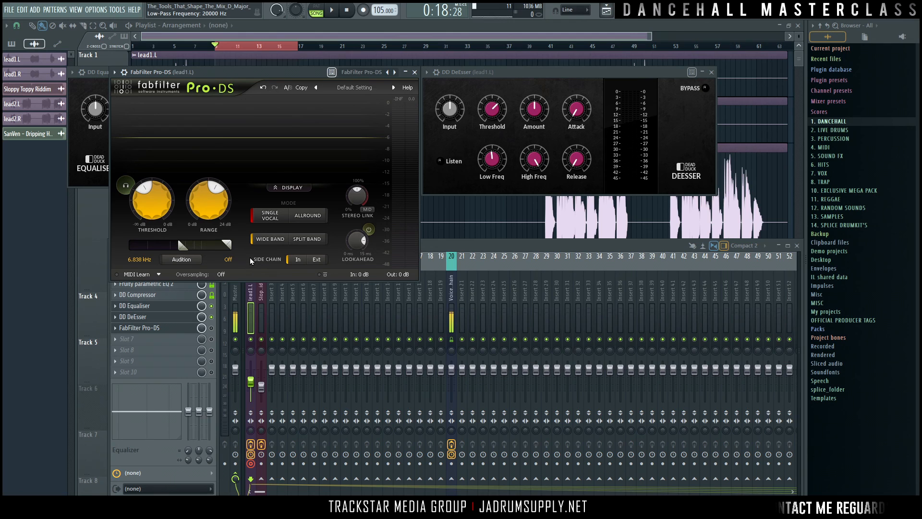
drag(183, 246, 55, 249)
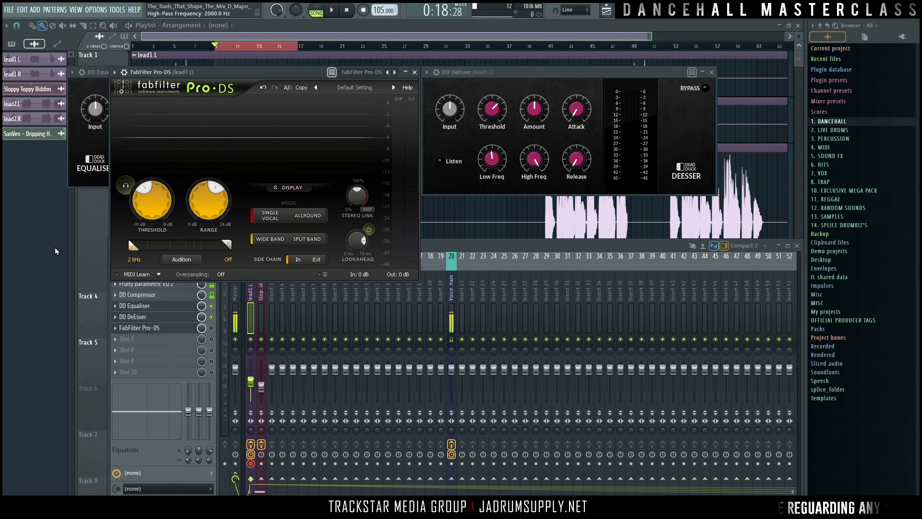
drag(134, 245, 187, 245)
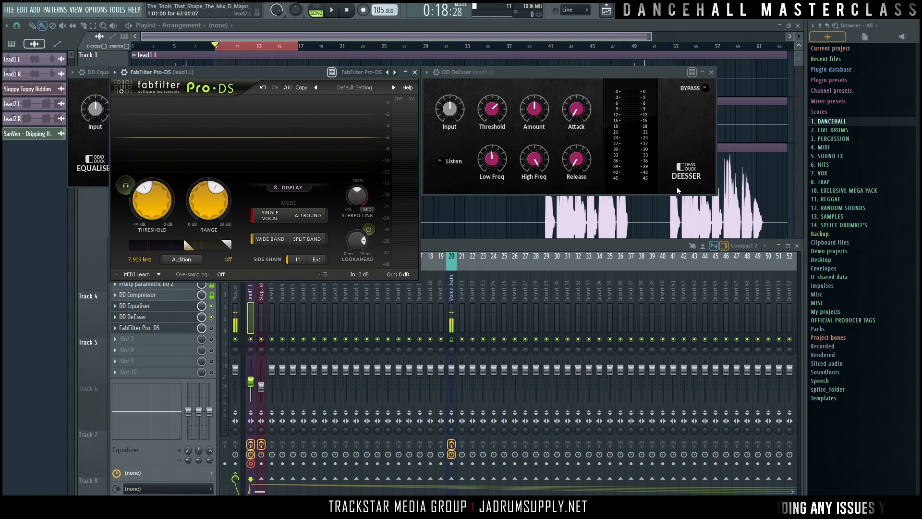
Lower the DD DeEsser's Low Freq to minimum and delete FabFilter Pro-DS from slot 6 of the lead vocal.
drag(490, 156, 487, 265)
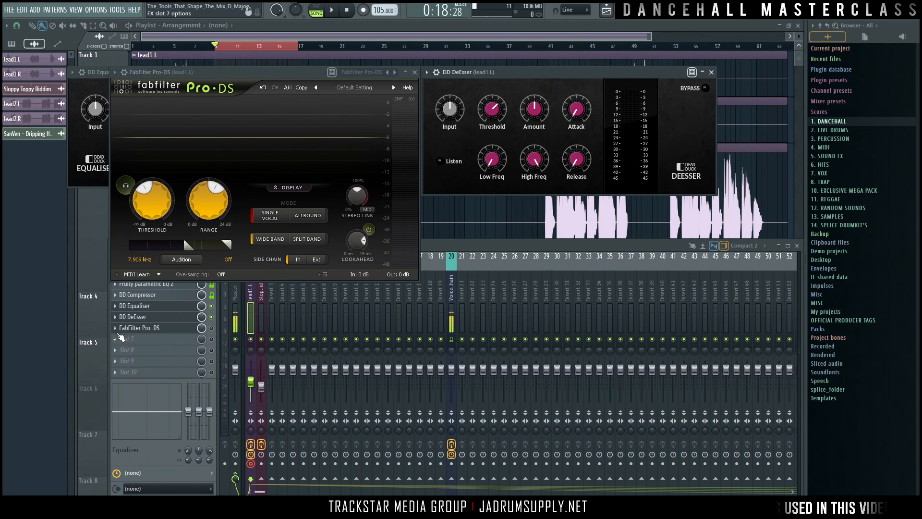
click(123, 338)
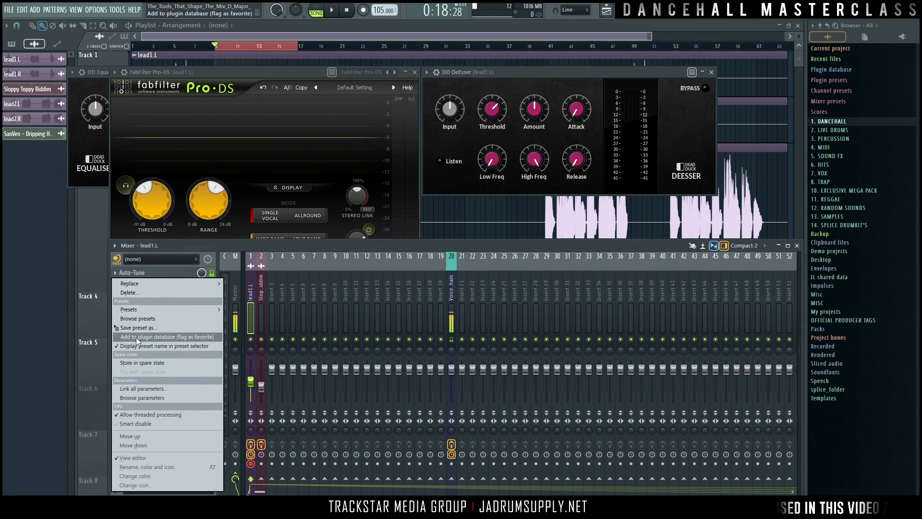
click(167, 292)
click(502, 285)
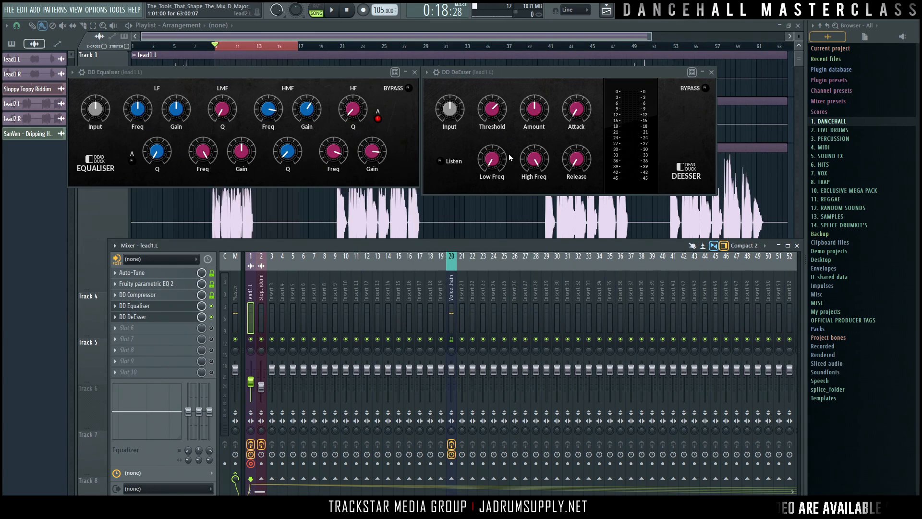
Preview the loop while setting the DD DeEsser's attack to 1.4 ms and its release to 50.7 ms.
key(space)
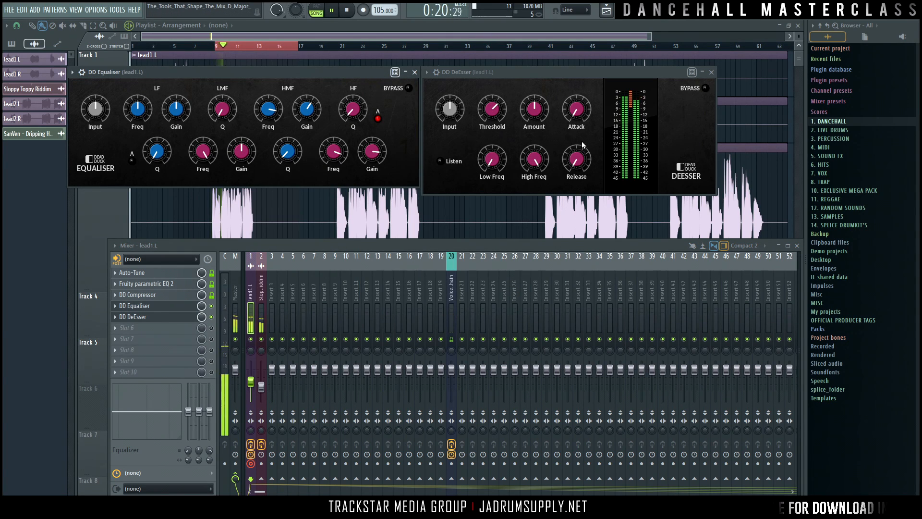
mouse_move(582, 111)
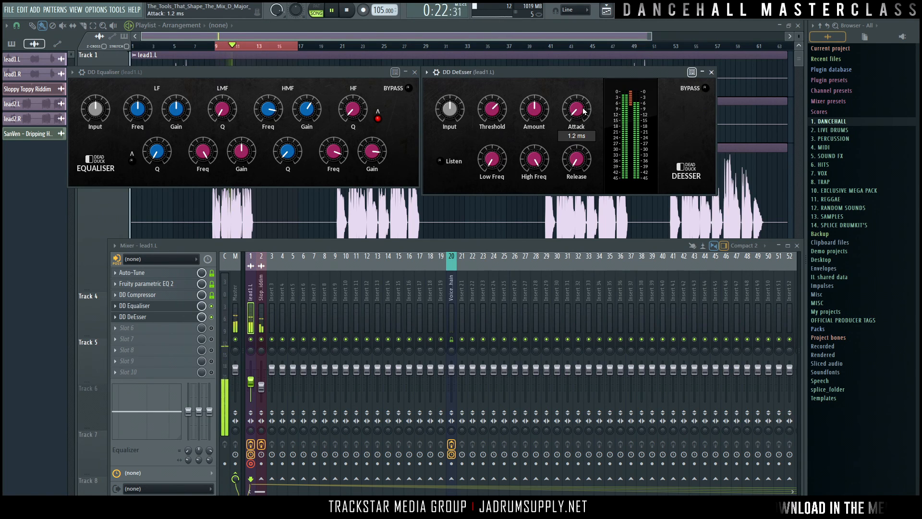
drag(582, 107, 584, 100)
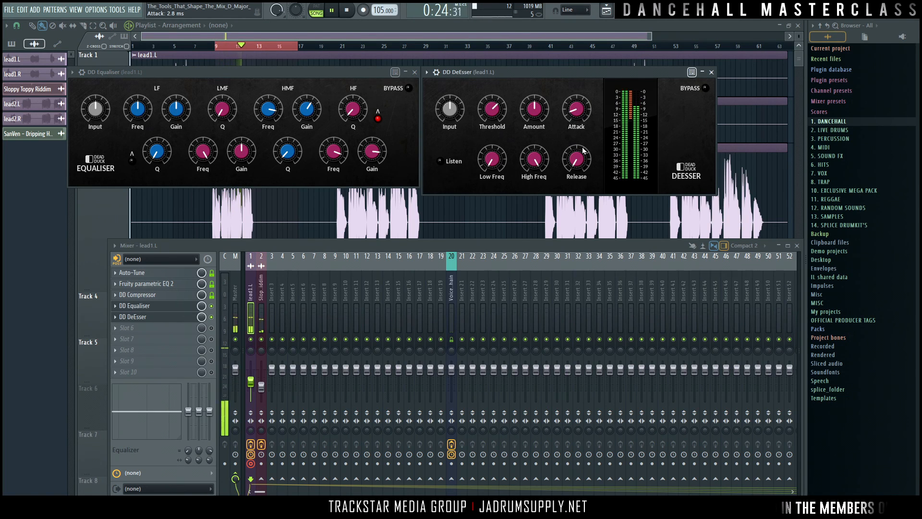
mouse_move(579, 156)
drag(581, 110, 580, 117)
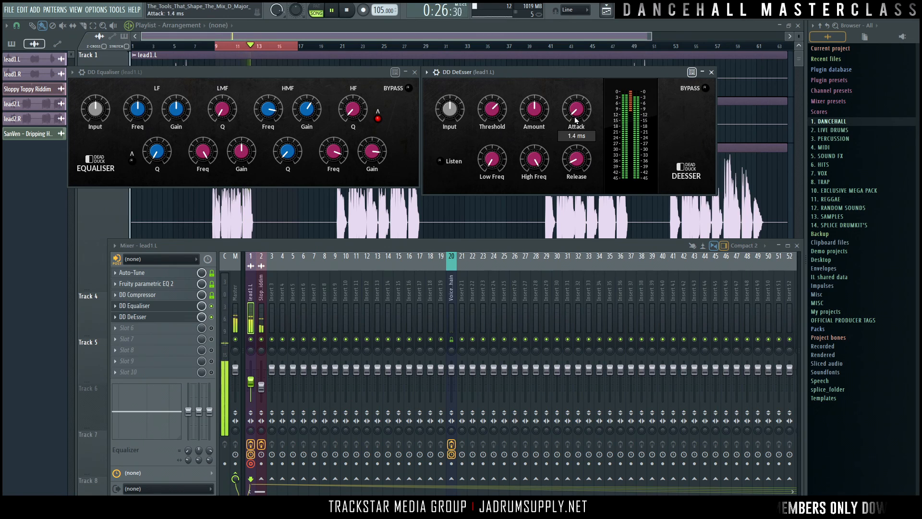
drag(576, 168, 575, 165)
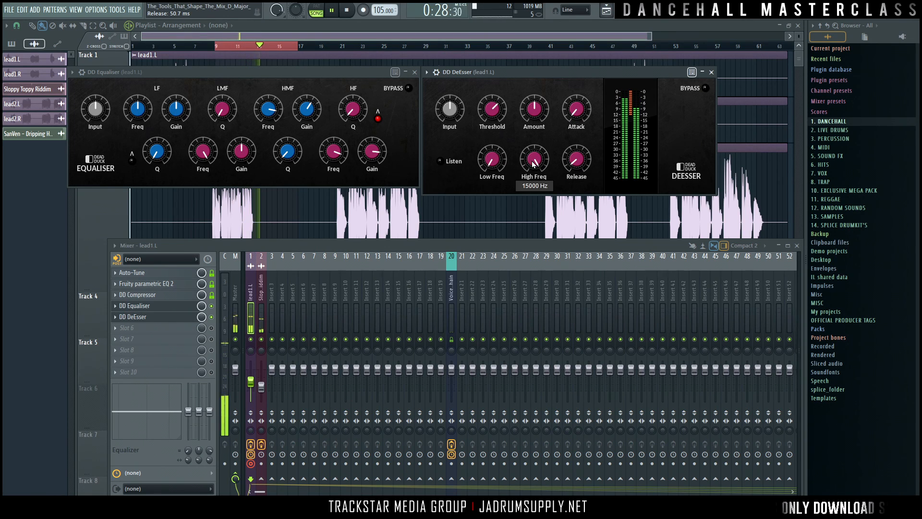
Set the DD DeEsser's Low Freq to 4021 Hz and turn its Threshold slightly further clockwise, ending the preview.
drag(491, 158, 494, 98)
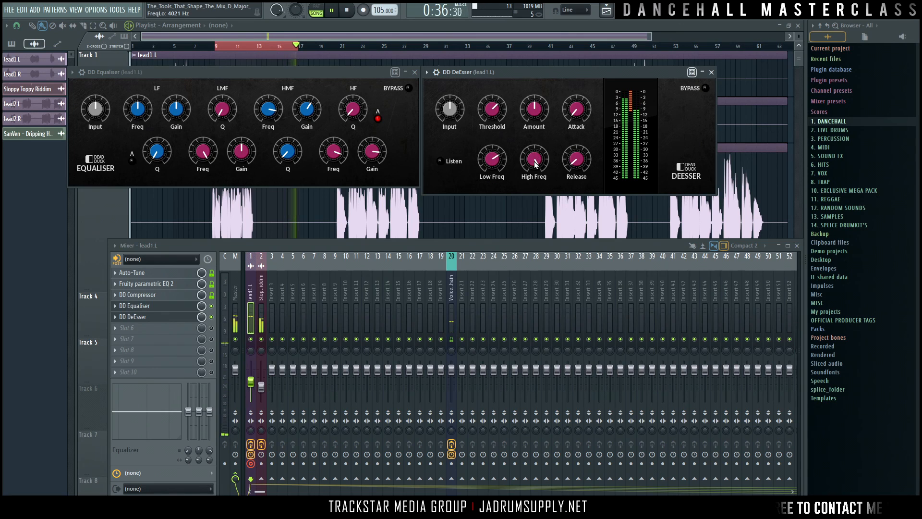
drag(499, 109, 499, 104)
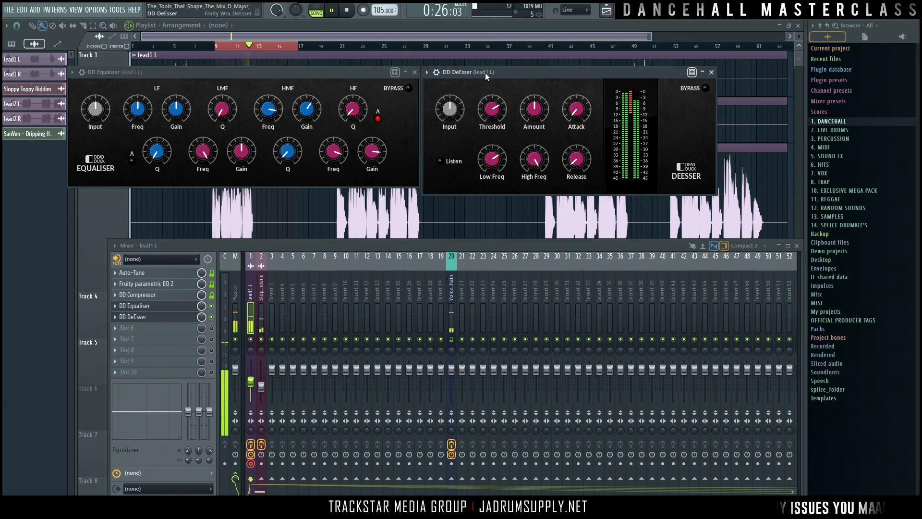
key(space)
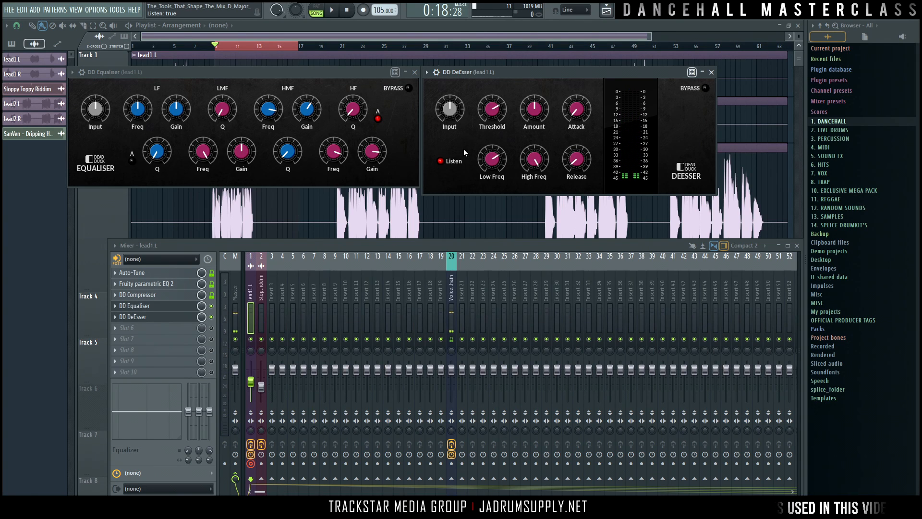
Audition the loop in the DD DeEsser's Listen mode, mute the riddim on insert 2, and turn Listen off.
click(476, 72)
key(space)
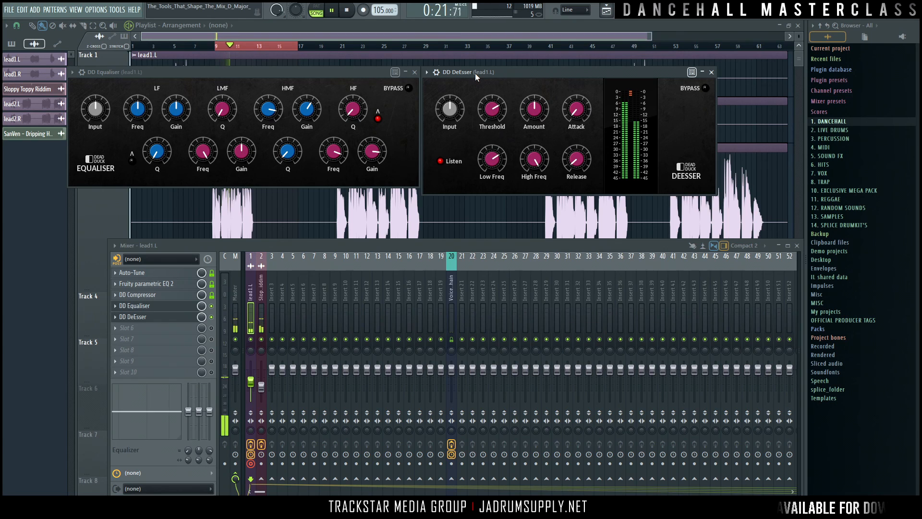
click(261, 339)
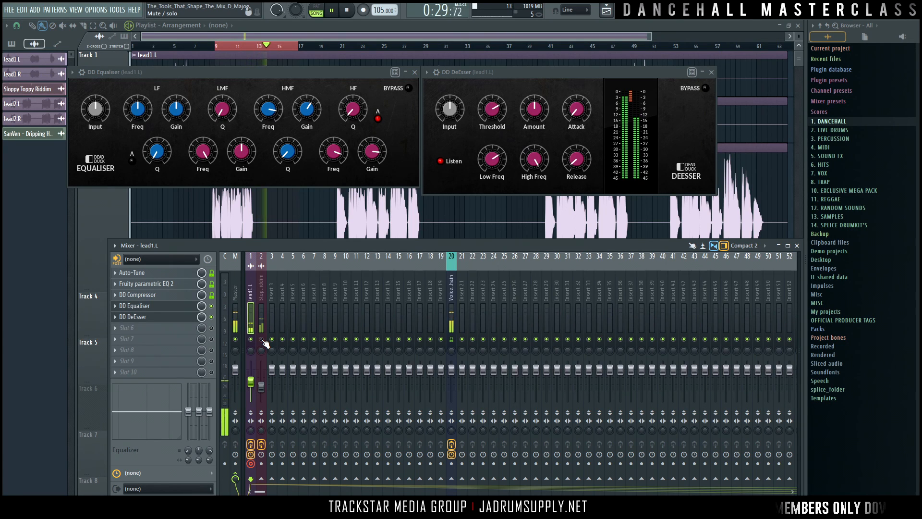
click(442, 161)
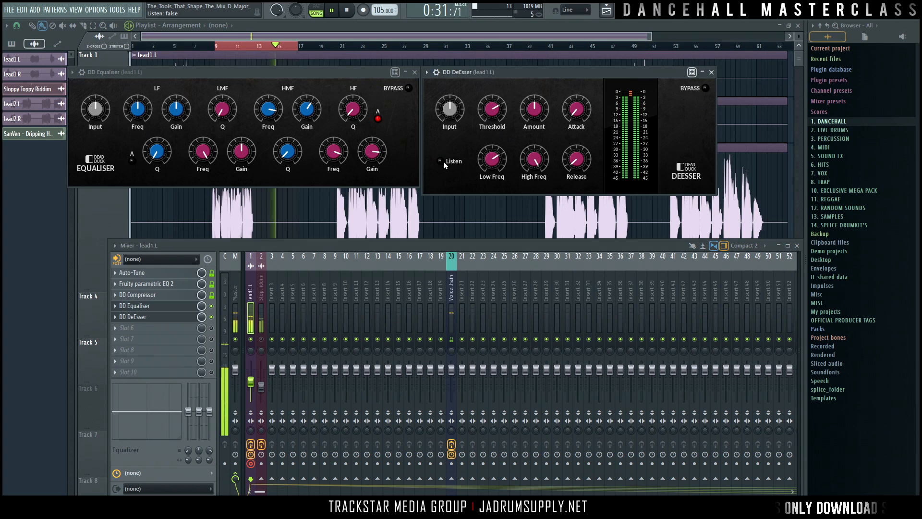
Compare the vocal with the DD DeEsser off and on, unmute the riddim on insert 2, and stop playback.
click(212, 317)
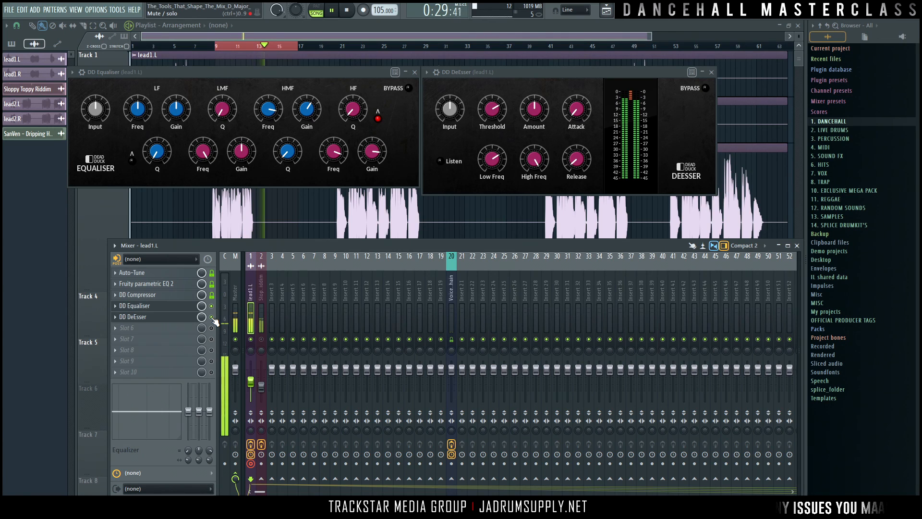
right_click(262, 339)
right_click(262, 339)
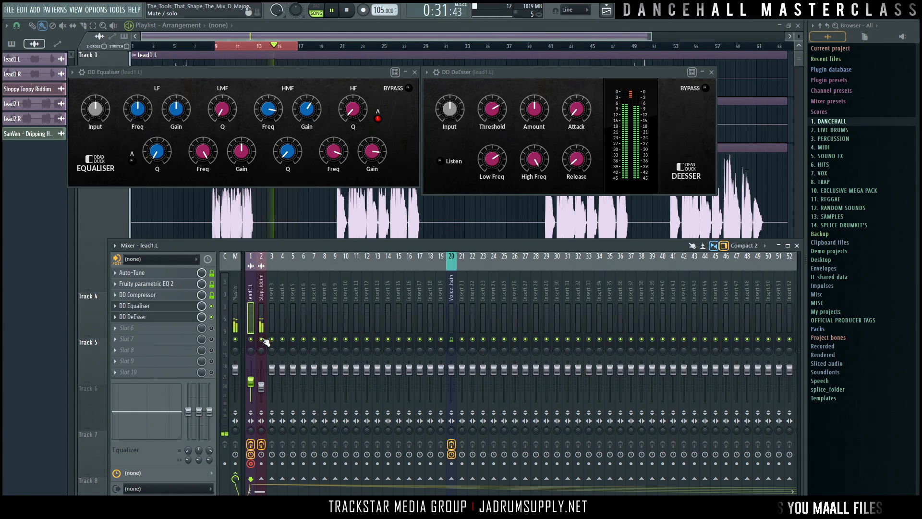
key(space)
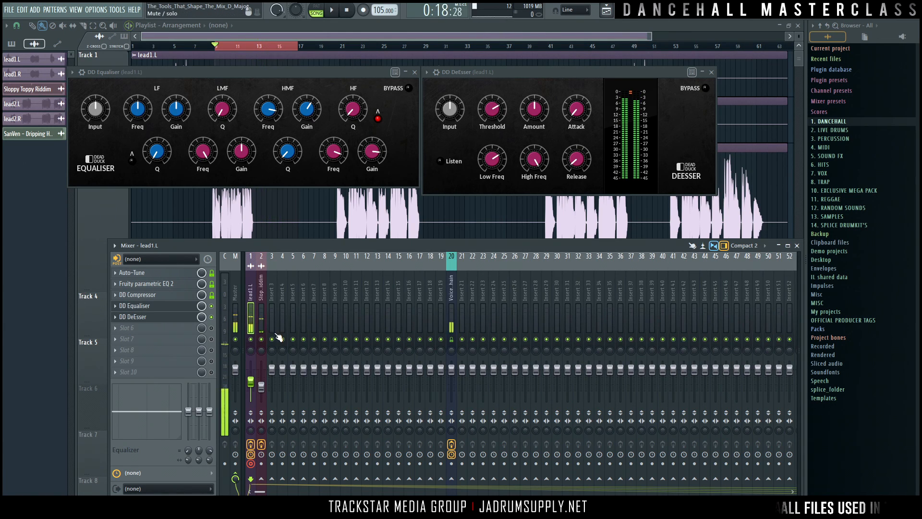